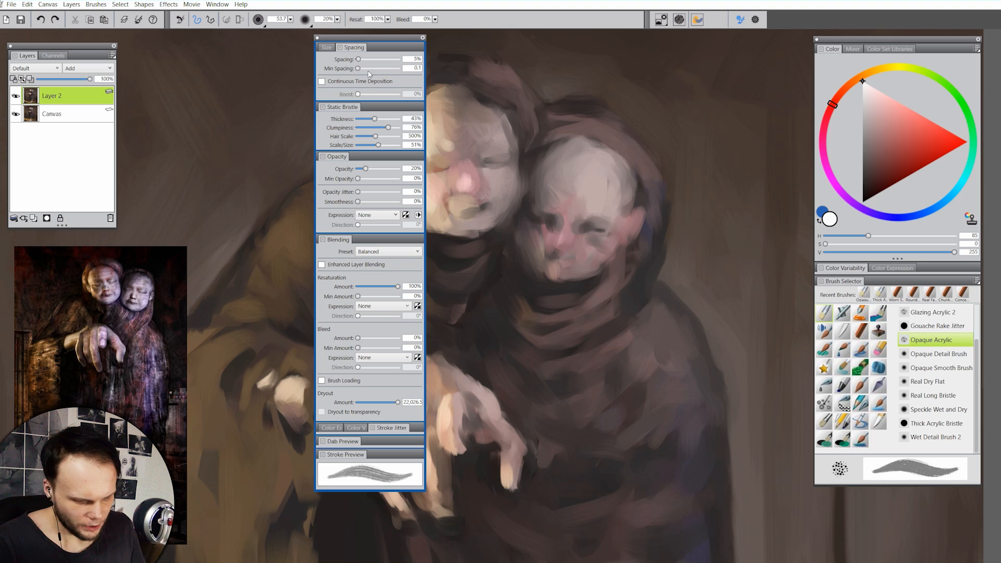
- Set the brush spacing to 3%, test it with white strokes on the background beside the right figure, and undo them
{"action": "type", "text": "3"}
{"action": "mouse_move", "coordinate": [683, 212]}
{"action": "left_mouse_down"}
{"action": "mouse_move", "coordinate": [706, 201]}
{"action": "mouse_move", "coordinate": [693, 386]}
{"action": "left_mouse_up"}
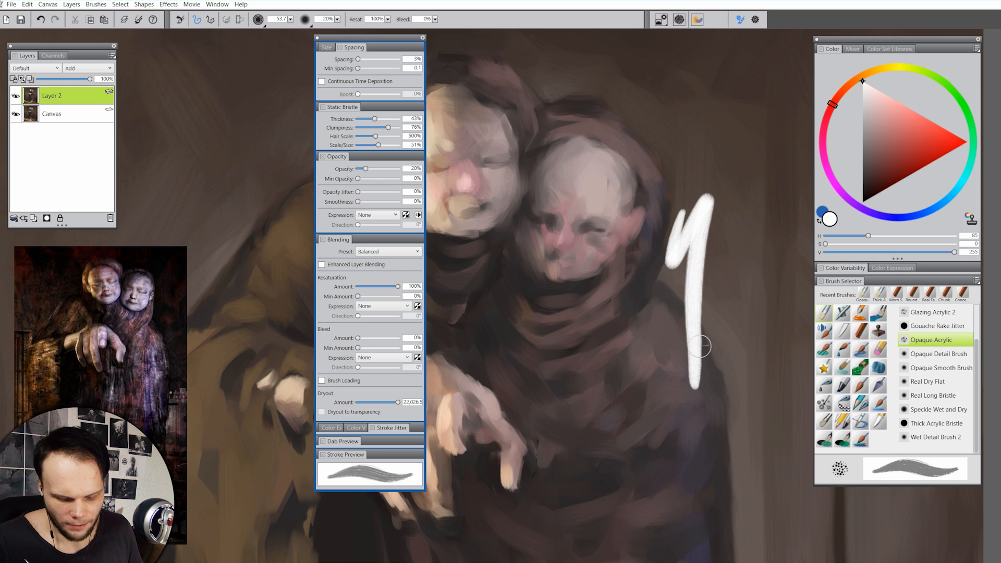
{"action": "key", "text": "ctrl+z"}
{"action": "left_click_drag", "start_coordinate": [698, 199], "coordinate": [677, 320]}
{"action": "key", "text": "ctrl+z"}
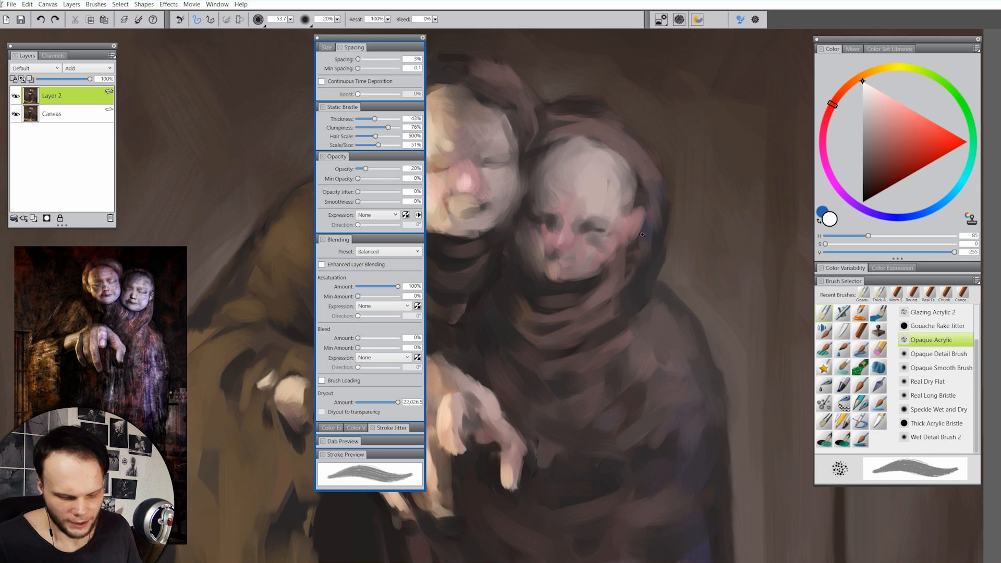
{"action": "mouse_move", "coordinate": [684, 172]}
{"action": "left_mouse_down"}
{"action": "mouse_move", "coordinate": [697, 250]}
{"action": "mouse_move", "coordinate": [647, 420]}
{"action": "left_mouse_up"}
{"action": "key", "text": "ctrl+z"}
{"action": "left_click_drag", "start_coordinate": [708, 151], "coordinate": [706, 246]}
{"action": "key", "text": "ctrl+z"}
{"action": "left_click_drag", "start_coordinate": [701, 184], "coordinate": [678, 328]}
{"action": "key", "text": "ctrl+z"}
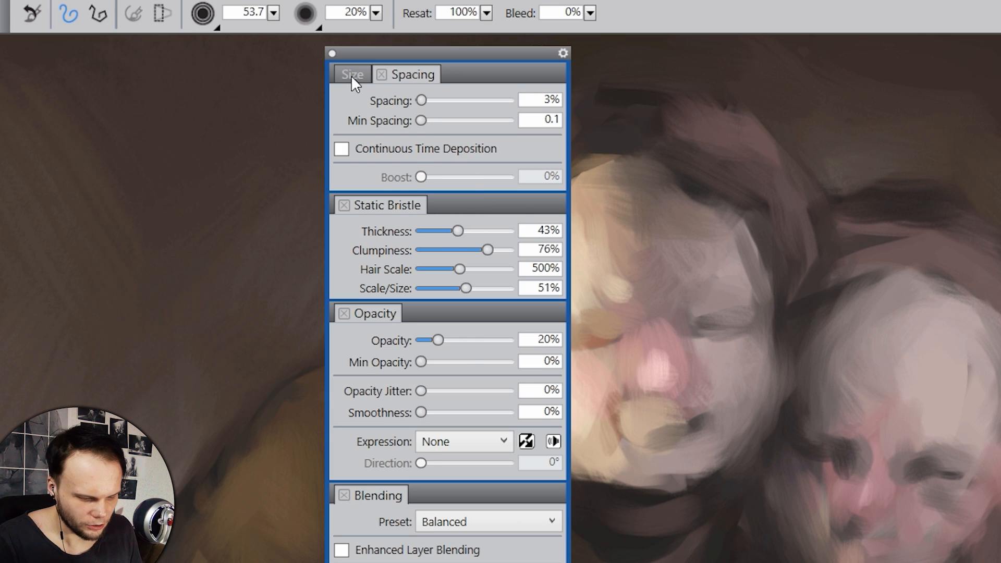
- Raise the brush's minimum size to 74%, test it with short white strokes on the background, and undo them
{"action": "left_click", "coordinate": [353, 75]}
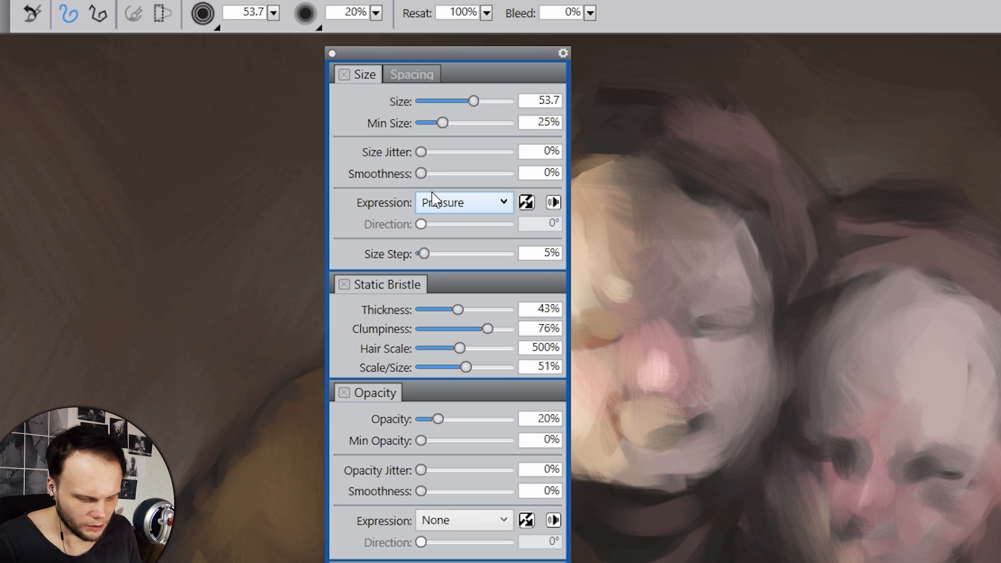
{"action": "left_click_drag", "start_coordinate": [445, 121], "coordinate": [478, 129]}
{"action": "left_click_drag", "start_coordinate": [477, 130], "coordinate": [489, 129]}
{"action": "mouse_move", "coordinate": [697, 160]}
{"action": "left_mouse_down"}
{"action": "mouse_move", "coordinate": [697, 229]}
{"action": "mouse_move", "coordinate": [735, 346]}
{"action": "left_mouse_up"}
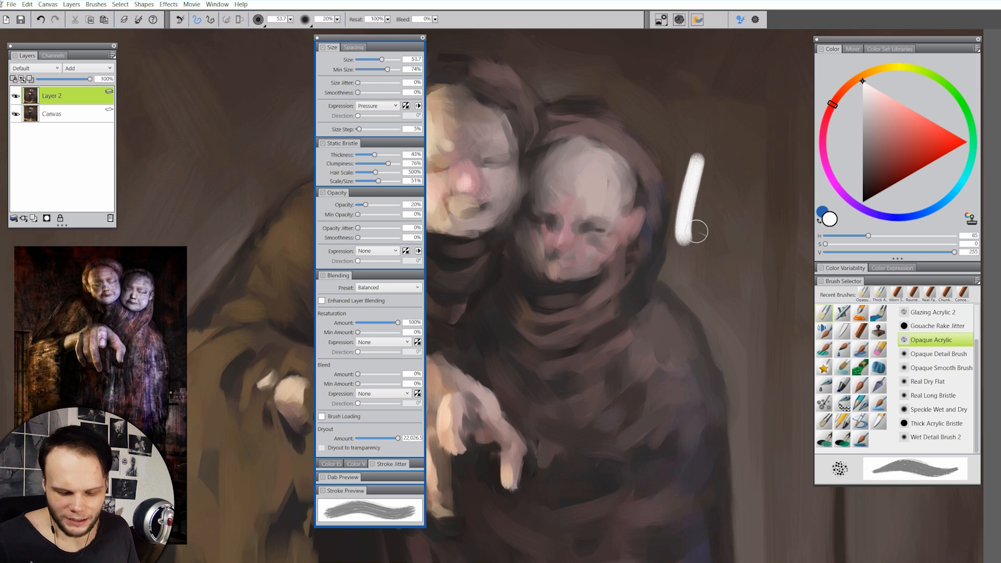
{"action": "key", "text": "ctrl+z"}
{"action": "left_click_drag", "start_coordinate": [724, 151], "coordinate": [705, 226]}
{"action": "left_click_drag", "start_coordinate": [752, 171], "coordinate": [726, 255]}
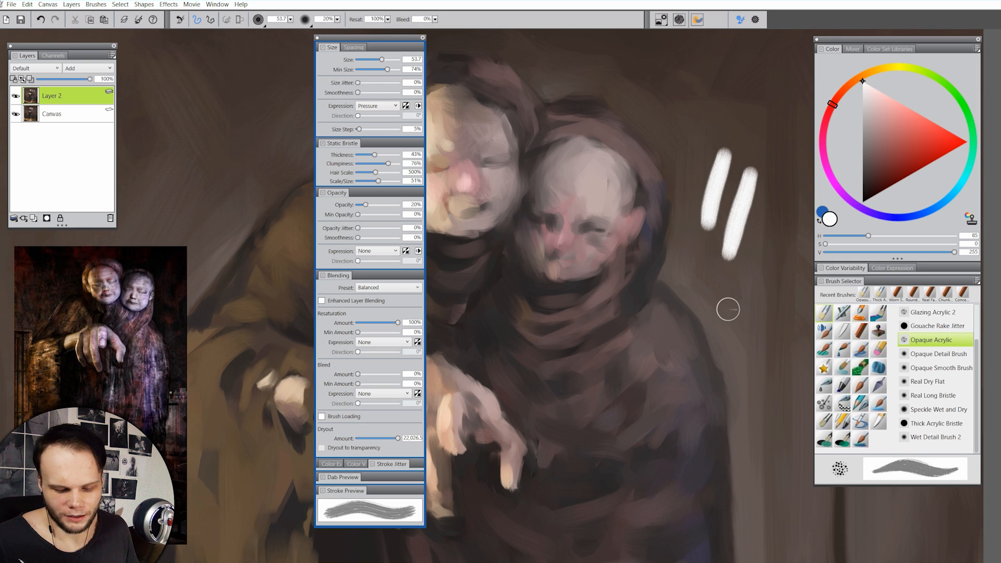
{"action": "key", "text": "ctrl+z"}
{"action": "key", "text": "ctrl+z"}
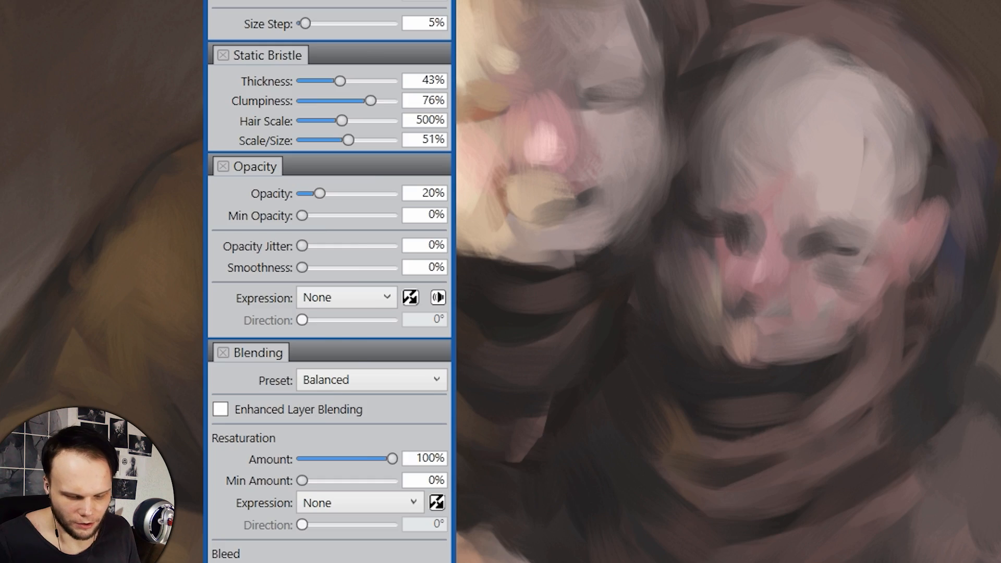
- Set the opacity expression to Pressure, comparing test strokes made before and after the change and undoing them
{"action": "mouse_move", "coordinate": [698, 100]}
{"action": "left_mouse_down"}
{"action": "mouse_move", "coordinate": [719, 177]}
{"action": "mouse_move", "coordinate": [678, 323]}
{"action": "left_mouse_up"}
{"action": "key", "text": "ctrl+z"}
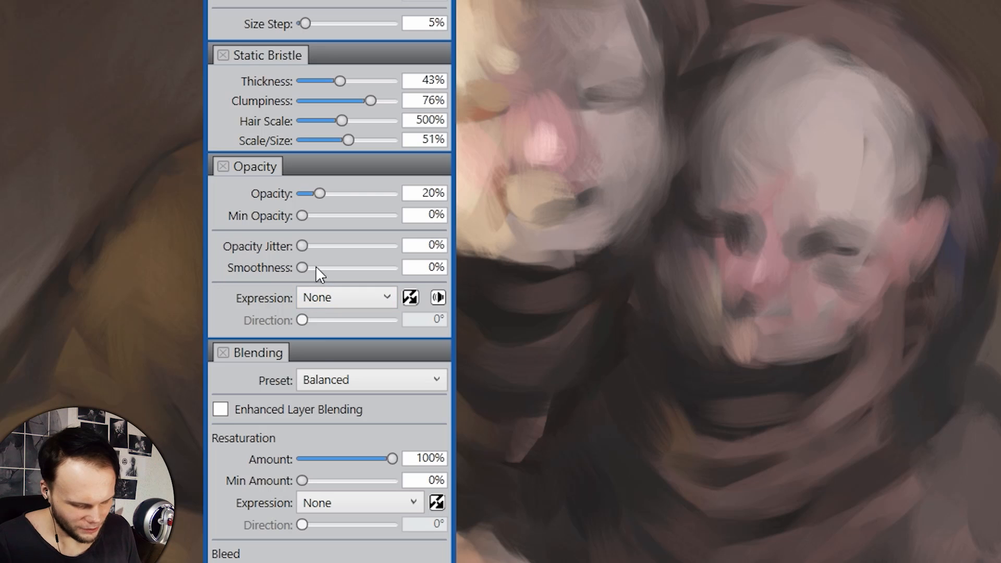
{"action": "left_click", "coordinate": [365, 298]}
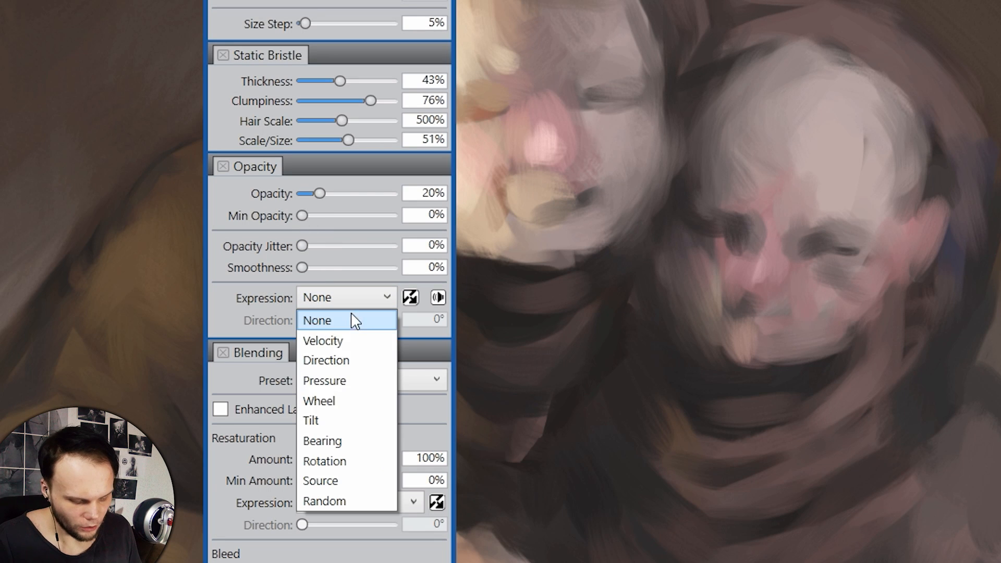
{"action": "left_click", "coordinate": [355, 384]}
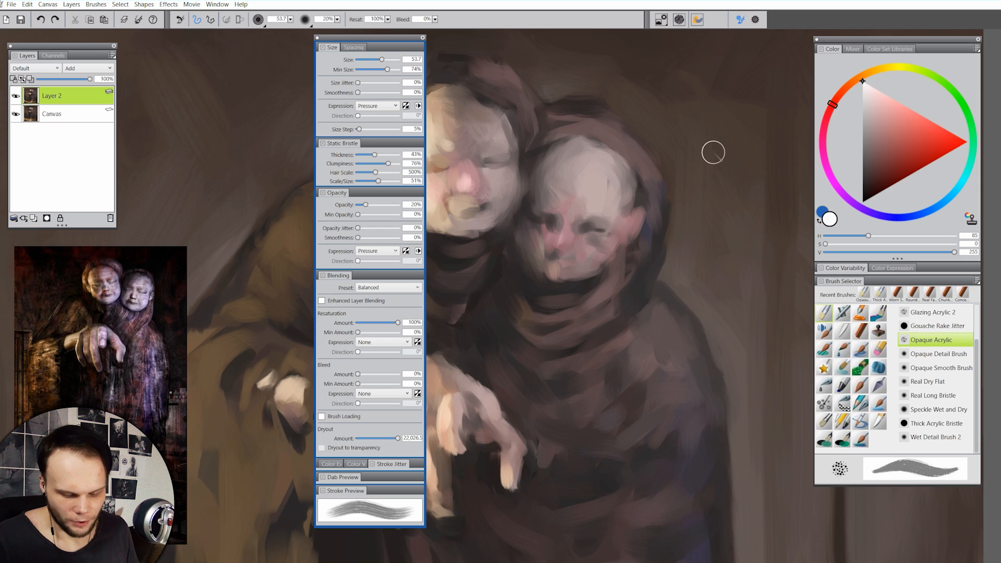
{"action": "mouse_move", "coordinate": [700, 228]}
{"action": "left_mouse_down"}
{"action": "mouse_move", "coordinate": [699, 312]}
{"action": "mouse_move", "coordinate": [731, 244]}
{"action": "mouse_move", "coordinate": [724, 190]}
{"action": "mouse_move", "coordinate": [718, 291]}
{"action": "left_mouse_up"}
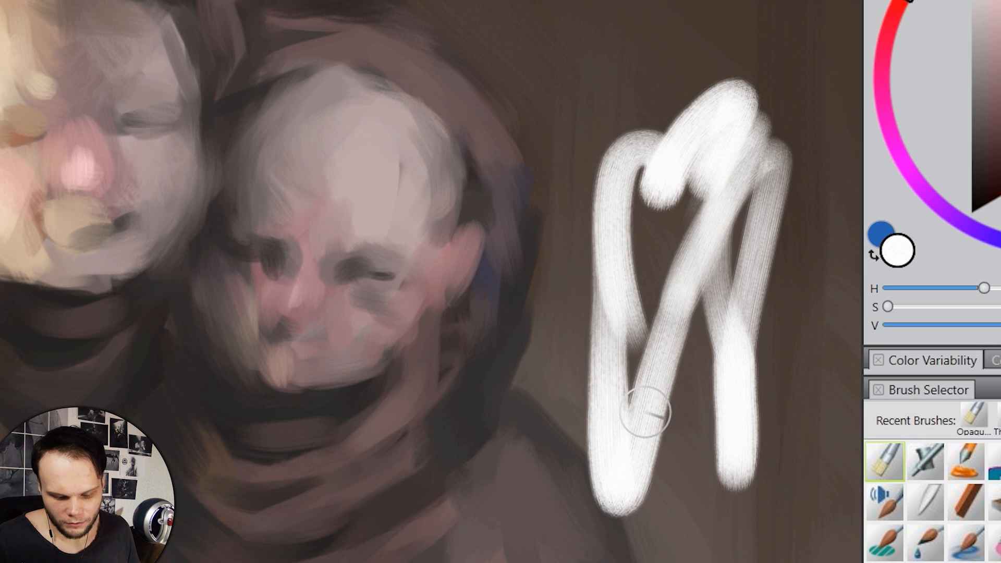
{"action": "key", "text": "ctrl+z"}
{"action": "mouse_move", "coordinate": [612, 105]}
{"action": "left_mouse_down"}
{"action": "mouse_move", "coordinate": [612, 183]}
{"action": "mouse_move", "coordinate": [610, 54]}
{"action": "mouse_move", "coordinate": [580, 134]}
{"action": "mouse_move", "coordinate": [548, 170]}
{"action": "mouse_move", "coordinate": [660, 484]}
{"action": "mouse_move", "coordinate": [650, 554]}
{"action": "left_mouse_up"}
{"action": "key", "text": "ctrl+z"}
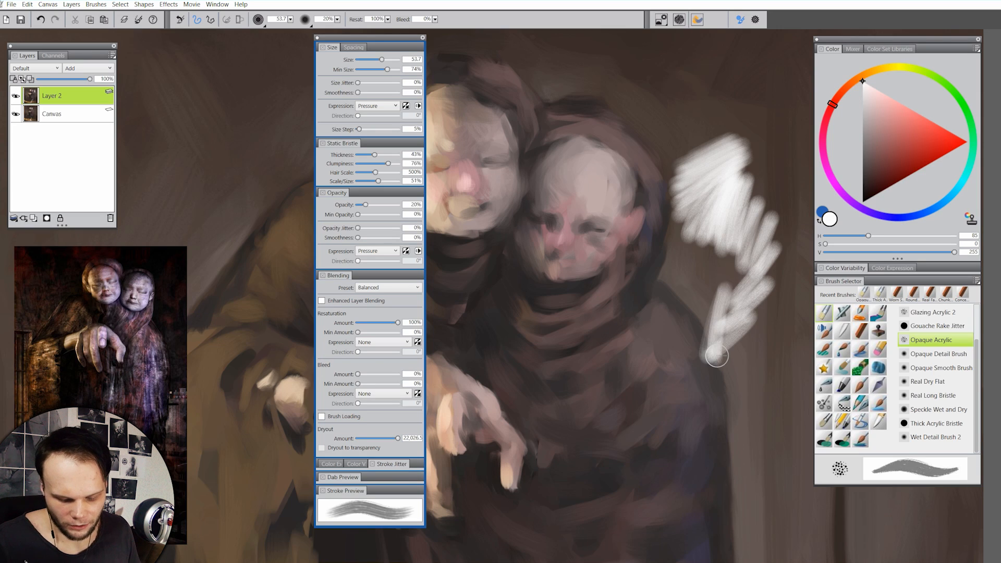
{"action": "mouse_move", "coordinate": [717, 356]}
{"action": "left_mouse_down"}
{"action": "mouse_move", "coordinate": [693, 342]}
{"action": "mouse_move", "coordinate": [678, 367]}
{"action": "left_mouse_up"}
{"action": "key", "text": "ctrl+z"}
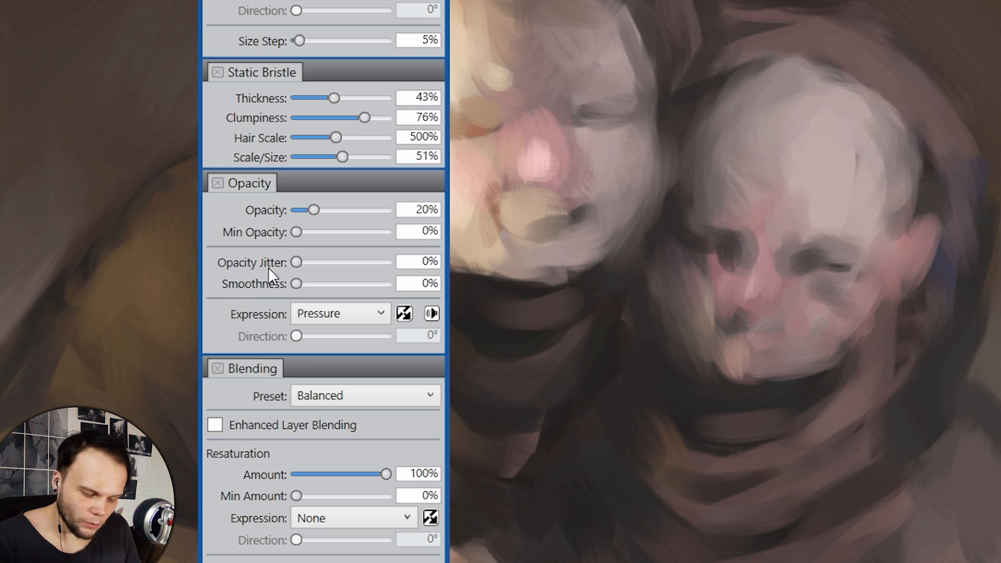
- Set the opacity jitter to 62%, paint two test strokes on the background, and undo them
{"action": "left_click_drag", "start_coordinate": [358, 228], "coordinate": [383, 227]}
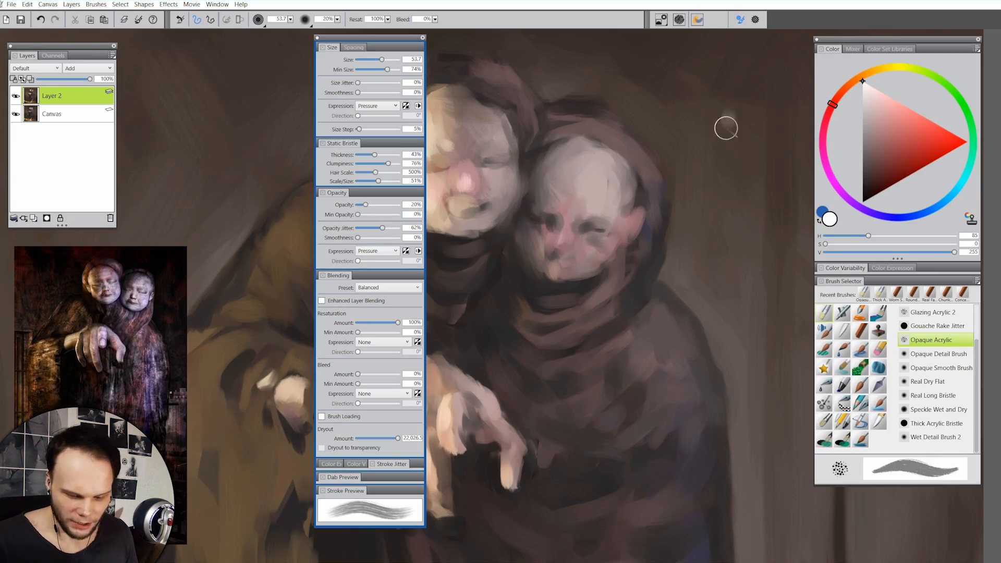
{"action": "left_click_drag", "start_coordinate": [725, 128], "coordinate": [684, 260]}
{"action": "left_click_drag", "start_coordinate": [734, 201], "coordinate": [702, 272]}
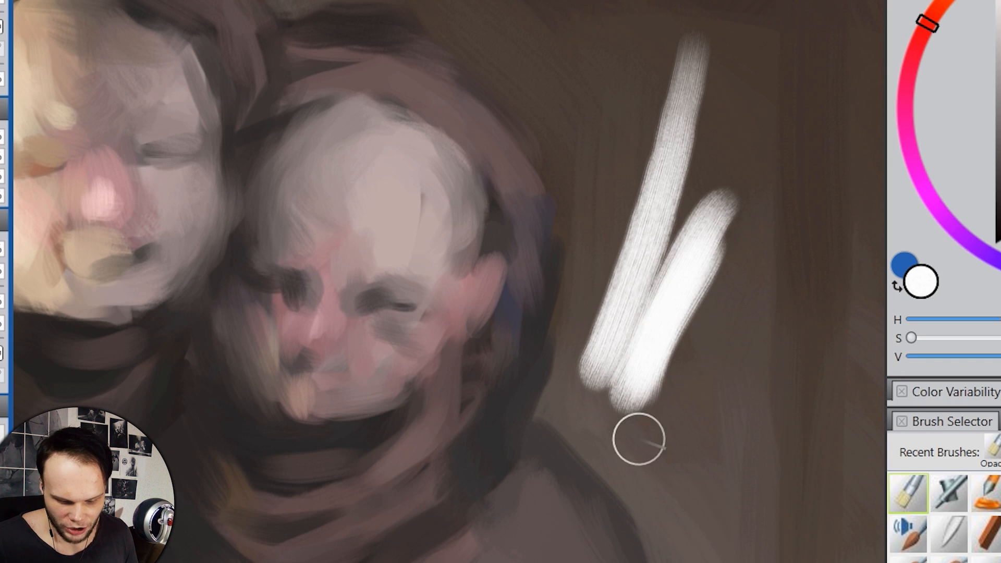
{"action": "key", "text": "ctrl+z"}
{"action": "key", "text": "ctrl+z"}
- Try long strokes across the background with opacity at 62% and opacity jitter at 100%, and undo them
{"action": "left_click_drag", "start_coordinate": [654, 85], "coordinate": [579, 332]}
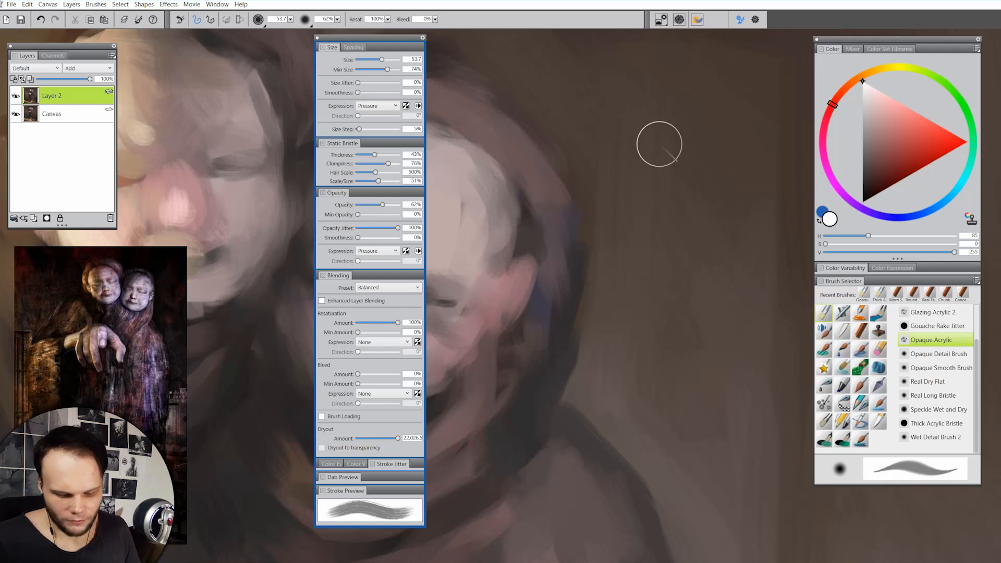
{"action": "mouse_move", "coordinate": [656, 143]}
{"action": "left_mouse_down"}
{"action": "mouse_move", "coordinate": [674, 220]}
{"action": "mouse_move", "coordinate": [682, 406]}
{"action": "mouse_move", "coordinate": [529, 485]}
{"action": "left_mouse_up"}
{"action": "mouse_move", "coordinate": [559, 147]}
{"action": "left_mouse_down"}
{"action": "mouse_move", "coordinate": [675, 213]}
{"action": "mouse_move", "coordinate": [758, 311]}
{"action": "mouse_move", "coordinate": [771, 489]}
{"action": "left_mouse_up"}
{"action": "key", "text": "ctrl+z"}
{"action": "key", "text": "ctrl+z"}
{"action": "key", "text": "ctrl+z"}
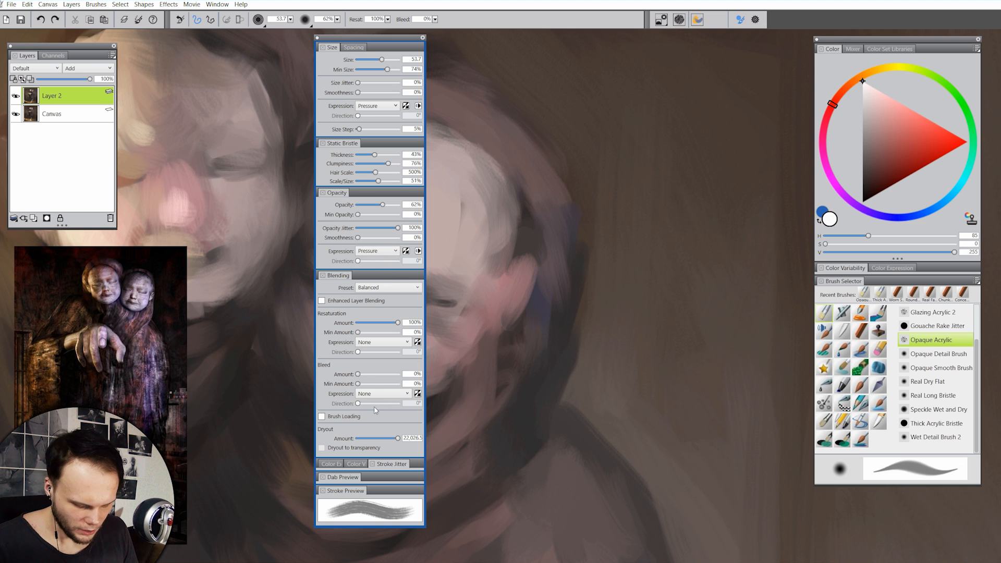
- Try the Heavy Blender and Paint with Blender blending presets with strokes over and beside the right head, and undo the strokes
{"action": "left_click_drag", "start_coordinate": [570, 168], "coordinate": [532, 235]}
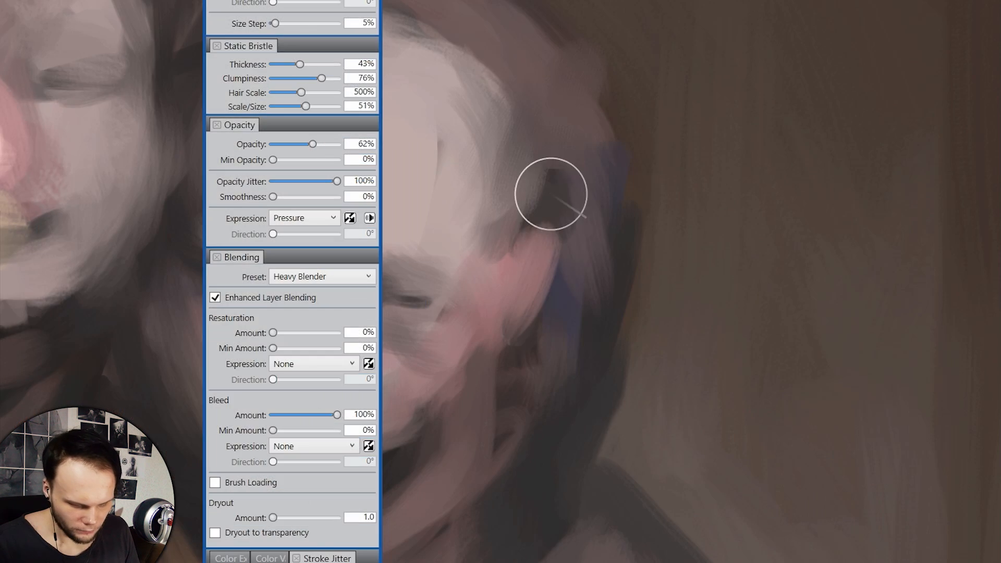
{"action": "left_click_drag", "start_coordinate": [551, 194], "coordinate": [548, 244]}
{"action": "mouse_move", "coordinate": [545, 150]}
{"action": "left_mouse_down"}
{"action": "mouse_move", "coordinate": [499, 205]}
{"action": "mouse_move", "coordinate": [581, 230]}
{"action": "left_mouse_up"}
{"action": "left_click_drag", "start_coordinate": [599, 177], "coordinate": [613, 284]}
{"action": "mouse_move", "coordinate": [645, 197]}
{"action": "left_mouse_down"}
{"action": "mouse_move", "coordinate": [610, 305]}
{"action": "mouse_move", "coordinate": [610, 346]}
{"action": "left_mouse_up"}
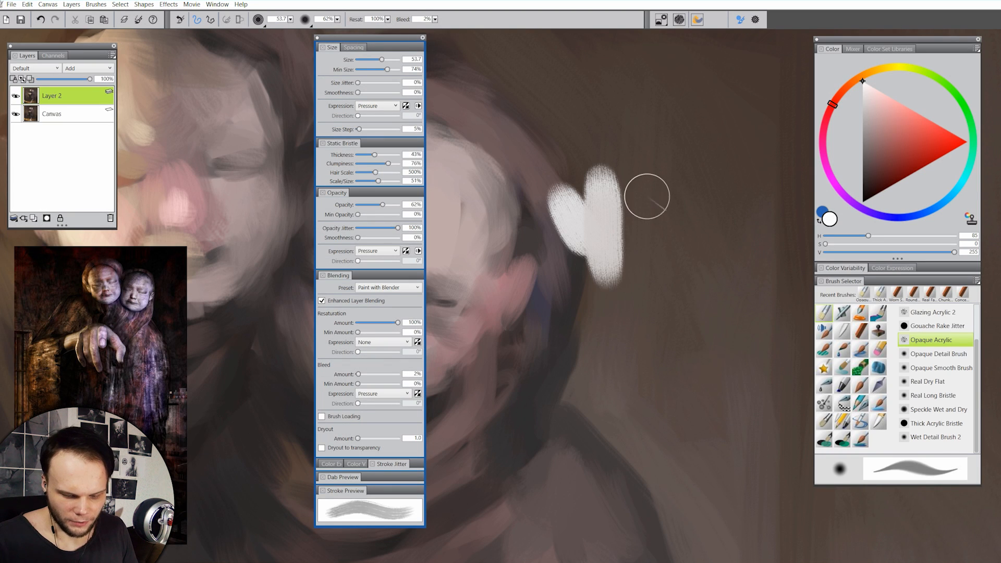
{"action": "left_click_drag", "start_coordinate": [591, 337], "coordinate": [625, 369]}
{"action": "left_click_drag", "start_coordinate": [627, 307], "coordinate": [603, 359]}
{"action": "left_click_drag", "start_coordinate": [582, 282], "coordinate": [604, 352]}
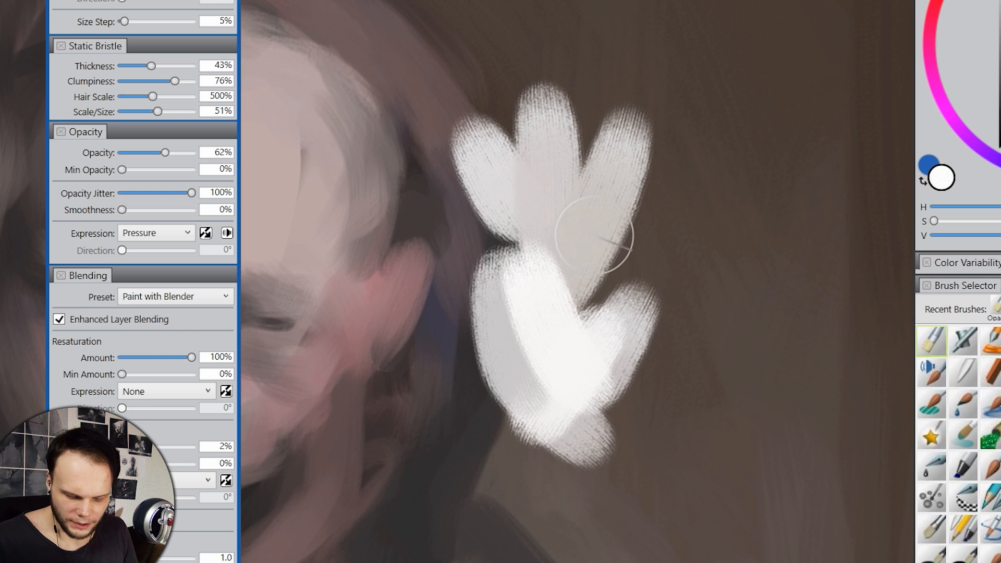
{"action": "left_click_drag", "start_coordinate": [629, 252], "coordinate": [616, 336]}
{"action": "left_click_drag", "start_coordinate": [625, 243], "coordinate": [621, 332]}
{"action": "left_click_drag", "start_coordinate": [540, 277], "coordinate": [473, 414]}
{"action": "key", "text": "ctrl+z"}
{"action": "key", "text": "ctrl+z"}
{"action": "key", "text": "ctrl+z"}
{"action": "key", "text": "ctrl+z"}
{"action": "key", "text": "ctrl+z"}
{"action": "key", "text": "ctrl+z"}
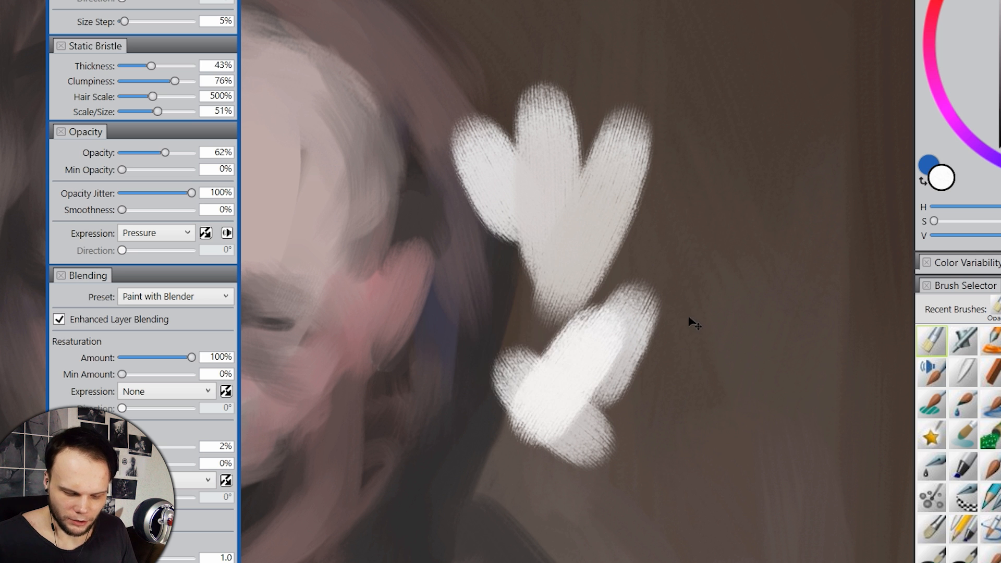
{"action": "key", "text": "ctrl+z"}
{"action": "key", "text": "ctrl+z"}
{"action": "key", "text": "ctrl+z"}
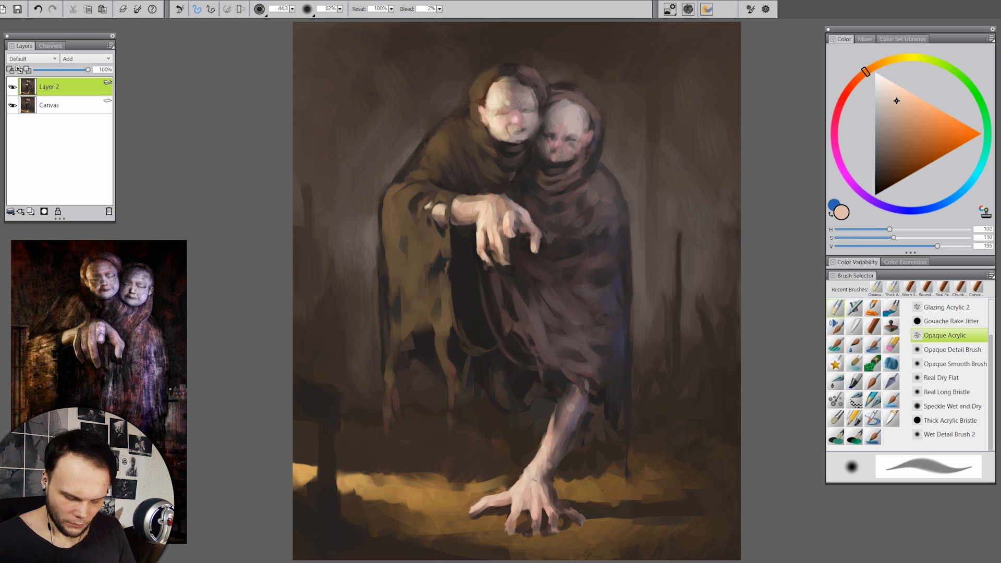
- Choose a light yellow with hue 117 and saturation 255, and paint the light patch on the ground at the painting's far left
{"action": "left_click", "coordinate": [881, 63]}
{"action": "left_click", "coordinate": [914, 95]}
{"action": "left_click_drag", "start_coordinate": [883, 64], "coordinate": [892, 62]}
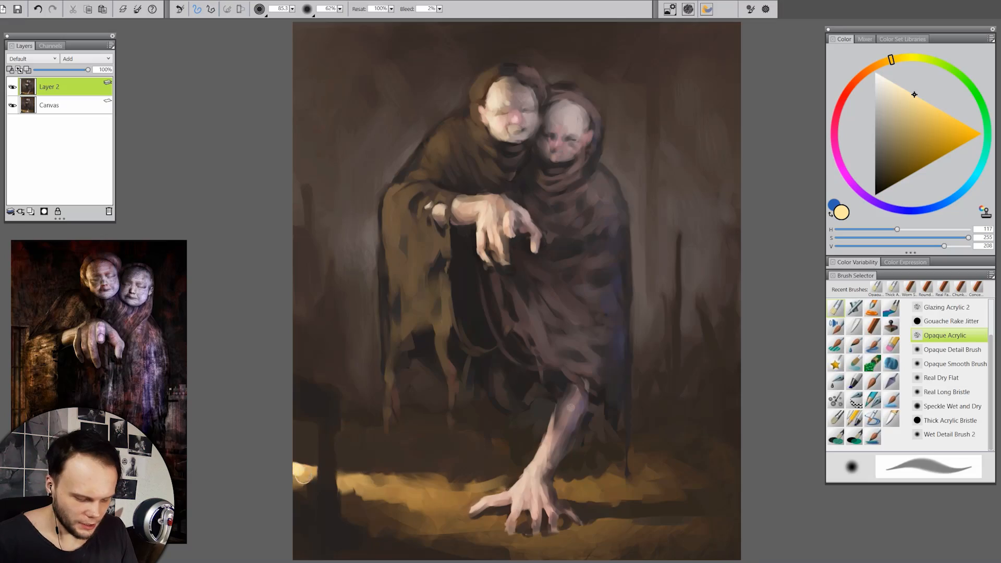
{"action": "left_click_drag", "start_coordinate": [303, 476], "coordinate": [314, 471]}
{"action": "left_click_drag", "start_coordinate": [341, 481], "coordinate": [450, 508]}
{"action": "left_click", "coordinate": [374, 485], "text": "alt"}
{"action": "left_click_drag", "start_coordinate": [362, 498], "coordinate": [378, 492]}
- Touch up the supporting arm and paint the lit ground around its hand, using colours sampled from the painting
{"action": "left_click", "coordinate": [570, 407], "text": "alt"}
{"action": "left_click_drag", "start_coordinate": [579, 393], "coordinate": [571, 417]}
{"action": "left_click", "coordinate": [592, 513], "text": "alt"}
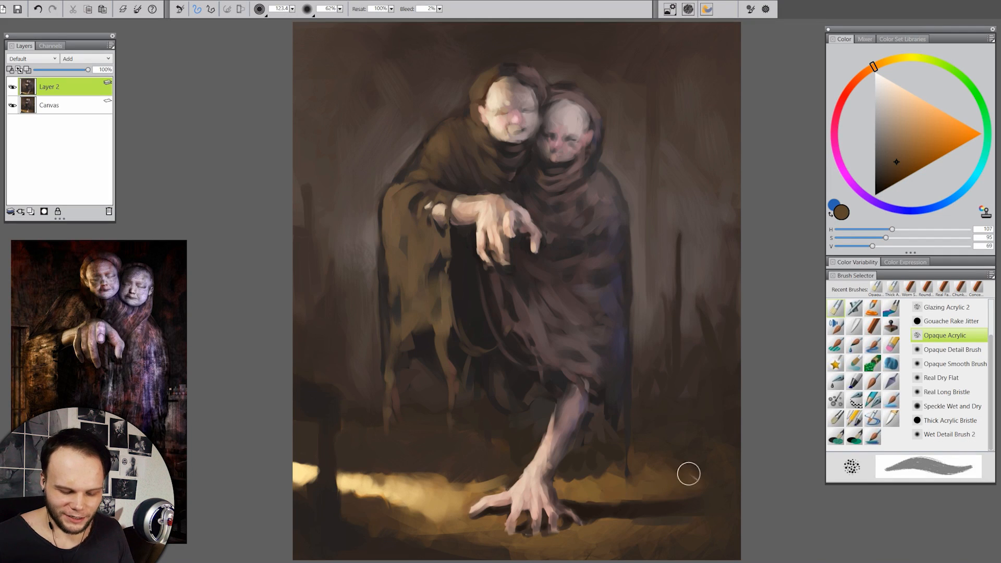
{"action": "left_click", "coordinate": [611, 481], "text": "alt"}
{"action": "left_click", "coordinate": [619, 473], "text": "alt"}
{"action": "mouse_move", "coordinate": [610, 481]}
{"action": "left_mouse_down"}
{"action": "mouse_move", "coordinate": [597, 497]}
{"action": "mouse_move", "coordinate": [583, 477]}
{"action": "left_mouse_up"}
{"action": "left_click", "coordinate": [453, 482], "text": "alt"}
{"action": "left_click_drag", "start_coordinate": [452, 482], "coordinate": [501, 477]}
- Sample dark ground colours near the painting's lower right corner and reduce the brush size
{"action": "left_click", "coordinate": [693, 531], "text": "alt"}
{"action": "key", "text": "h"}
{"action": "key", "text": "h"}
{"action": "left_click", "coordinate": [728, 534], "text": "alt"}
{"action": "key", "text": "bracketright"}
{"action": "key", "text": "bracketright"}
{"action": "key", "text": "bracketright"}
{"action": "key", "text": "bracketleft"}
{"action": "key", "text": "bracketleft"}
{"action": "key", "text": "bracketleft"}
{"action": "key", "text": "bracketleft"}
{"action": "key", "text": "bracketleft"}
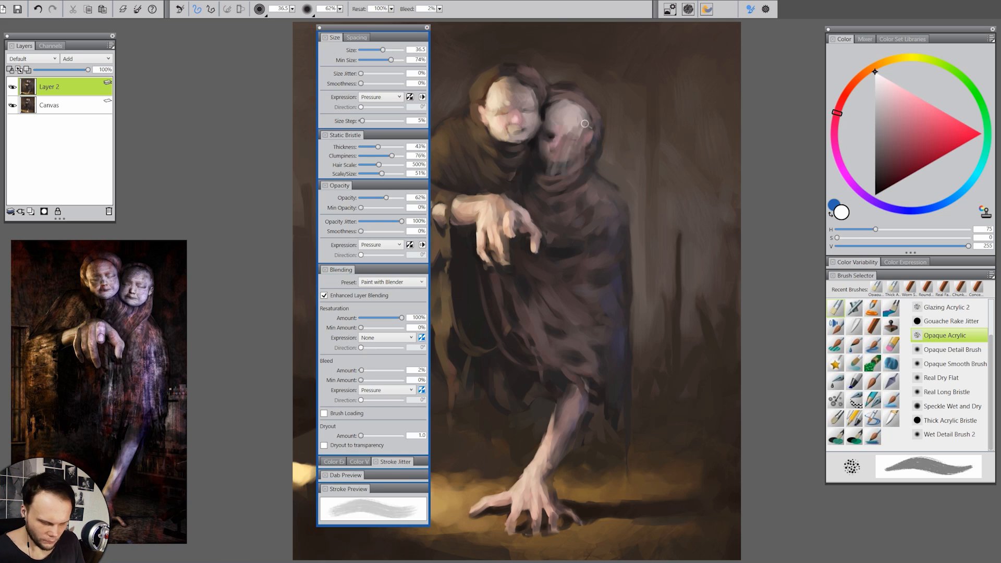
- Raise the bleed amount to 100% and smear test strokes down from the front hand, lowering the opacity jitter between them
{"action": "mouse_move", "coordinate": [401, 370]}
{"action": "left_mouse_down"}
{"action": "mouse_move", "coordinate": [383, 370]}
{"action": "mouse_move", "coordinate": [427, 378]}
{"action": "left_mouse_up"}
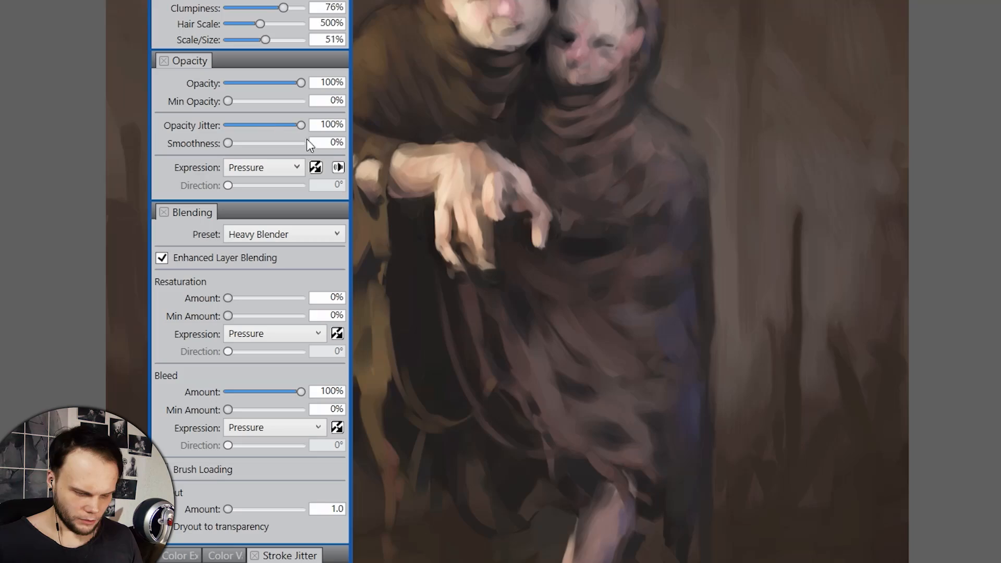
{"action": "left_click_drag", "start_coordinate": [439, 223], "coordinate": [422, 559]}
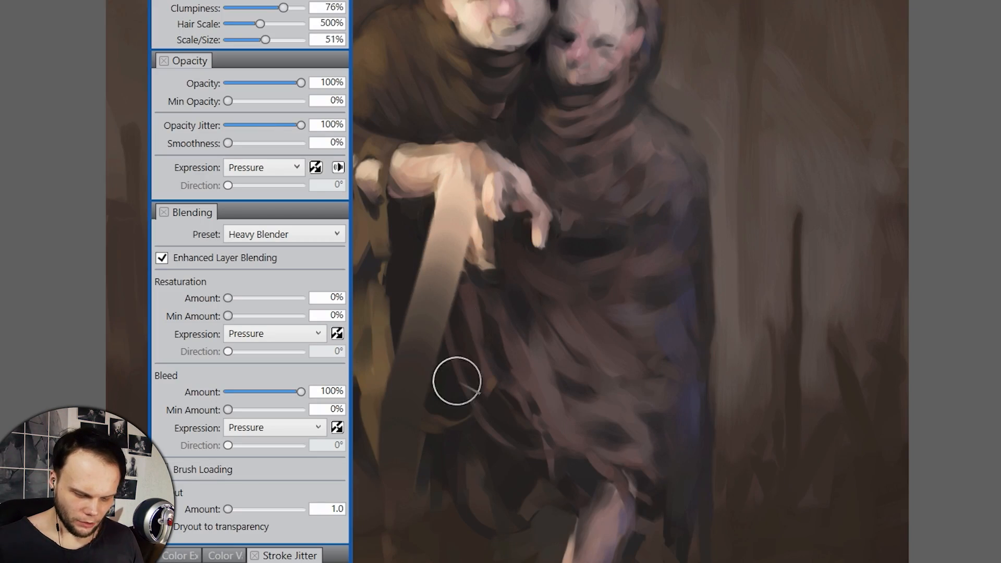
{"action": "left_click_drag", "start_coordinate": [301, 125], "coordinate": [228, 125]}
{"action": "left_click_drag", "start_coordinate": [493, 185], "coordinate": [469, 560]}
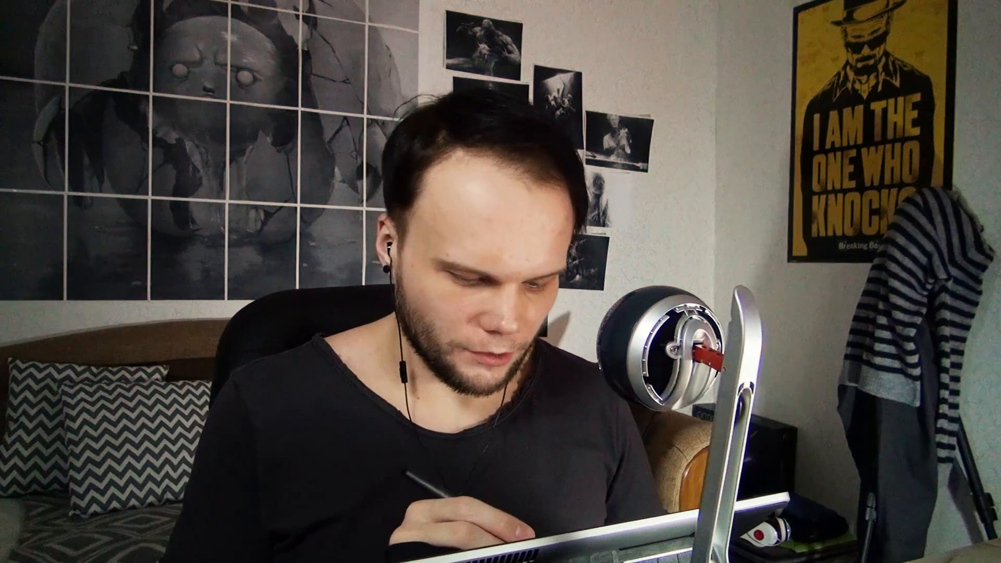
- Set the opacity smoothness to 49% and compare smear strokes over the front hand, undoing the first one
{"action": "left_click_drag", "start_coordinate": [228, 143], "coordinate": [250, 148]}
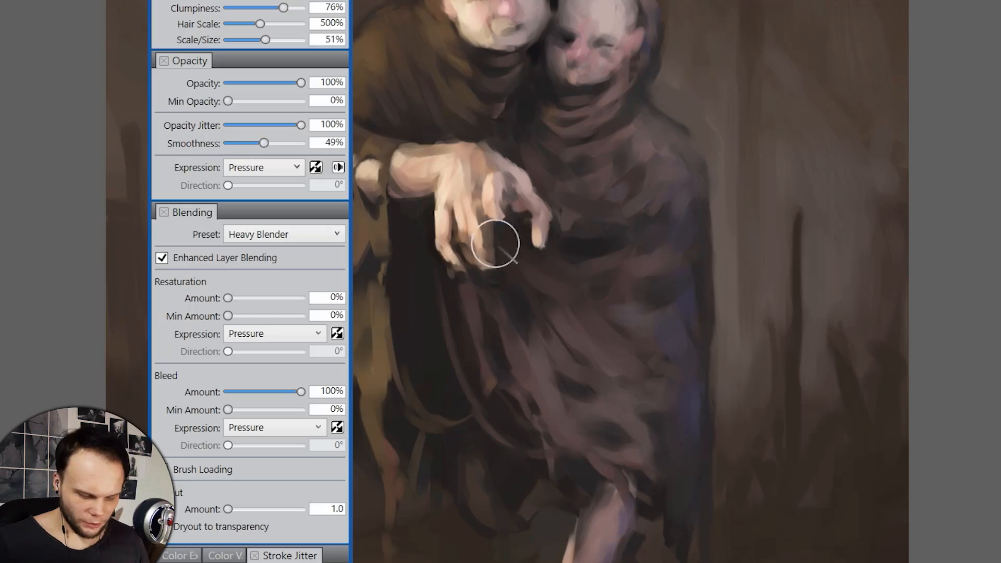
{"action": "mouse_move", "coordinate": [468, 190]}
{"action": "left_mouse_down"}
{"action": "mouse_move", "coordinate": [455, 341]}
{"action": "mouse_move", "coordinate": [457, 479]}
{"action": "left_mouse_up"}
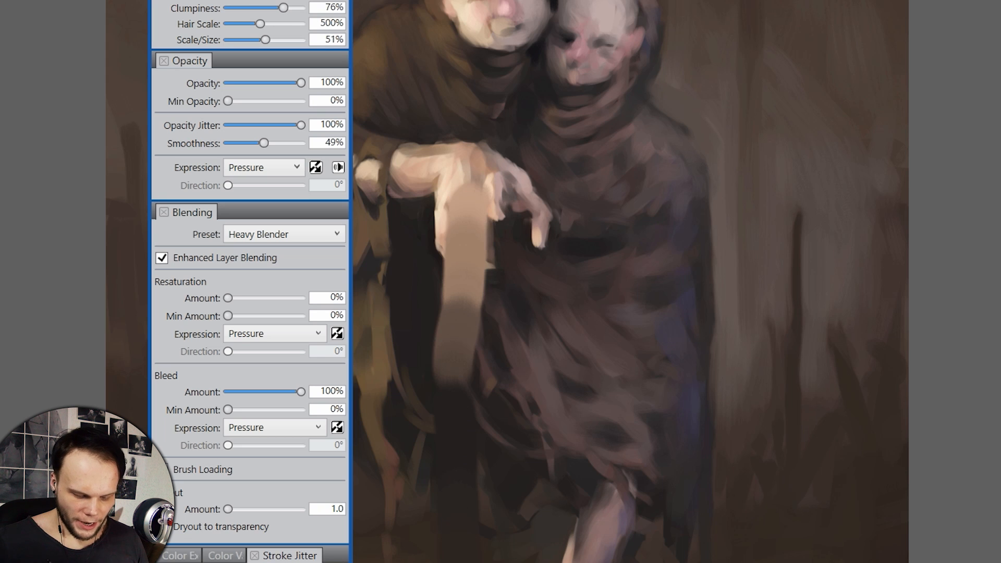
{"action": "key", "text": "ctrl+z"}
{"action": "left_click_drag", "start_coordinate": [458, 191], "coordinate": [450, 485]}
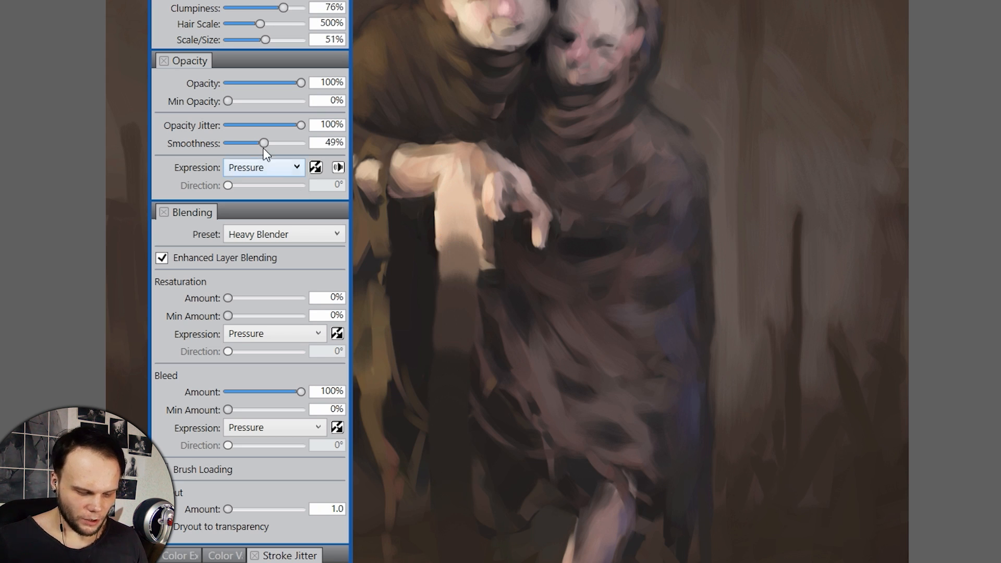
- Remove the Opaque Acrylic variant from the brush library
{"action": "left_click", "coordinate": [990, 275]}
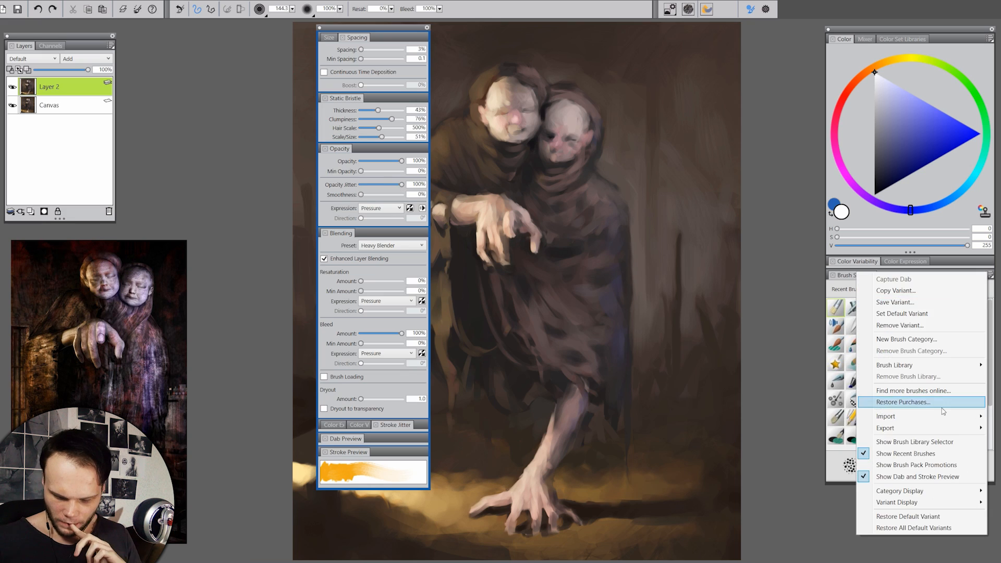
{"action": "left_click", "coordinate": [927, 324]}
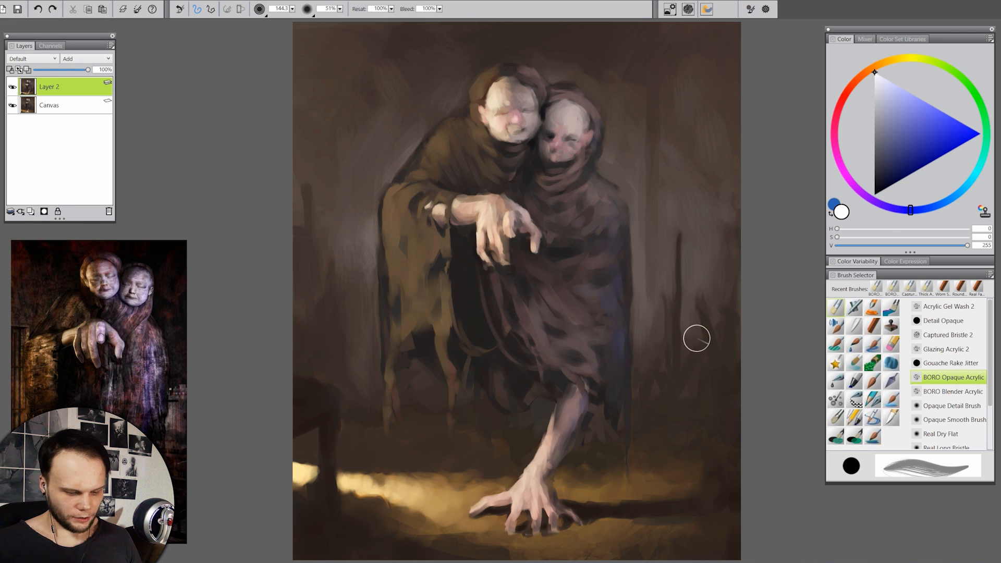
- Sample the brown of the left figure's cloak and paint its folds and edge with the BORO Opaque Acrylic brush
{"action": "left_click", "coordinate": [416, 268], "text": "alt"}
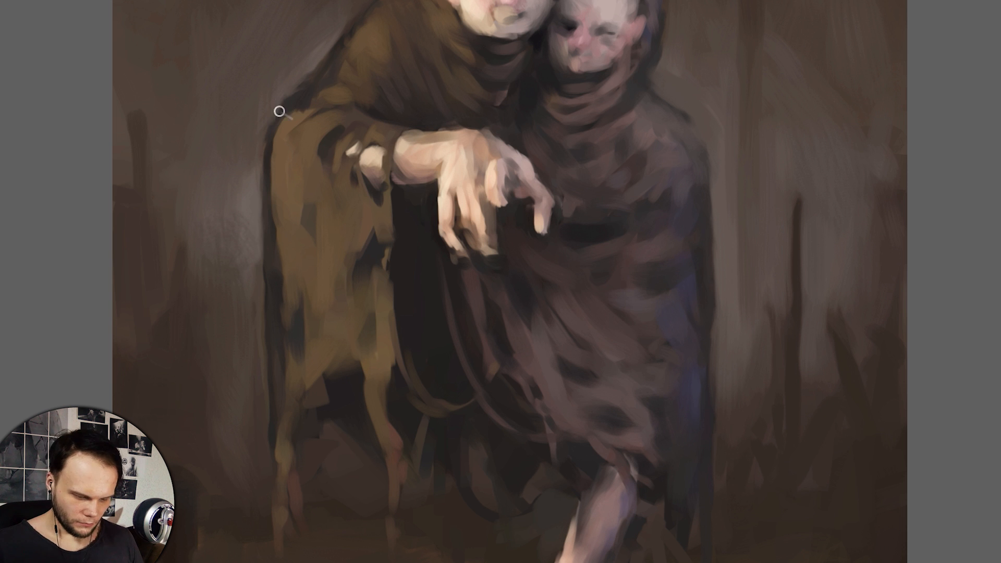
{"action": "left_click_drag", "start_coordinate": [324, 293], "coordinate": [330, 360]}
{"action": "mouse_move", "coordinate": [280, 196]}
{"action": "left_mouse_down"}
{"action": "mouse_move", "coordinate": [282, 284]}
{"action": "mouse_move", "coordinate": [329, 344]}
{"action": "left_mouse_up"}
{"action": "left_click_drag", "start_coordinate": [377, 223], "coordinate": [371, 244]}
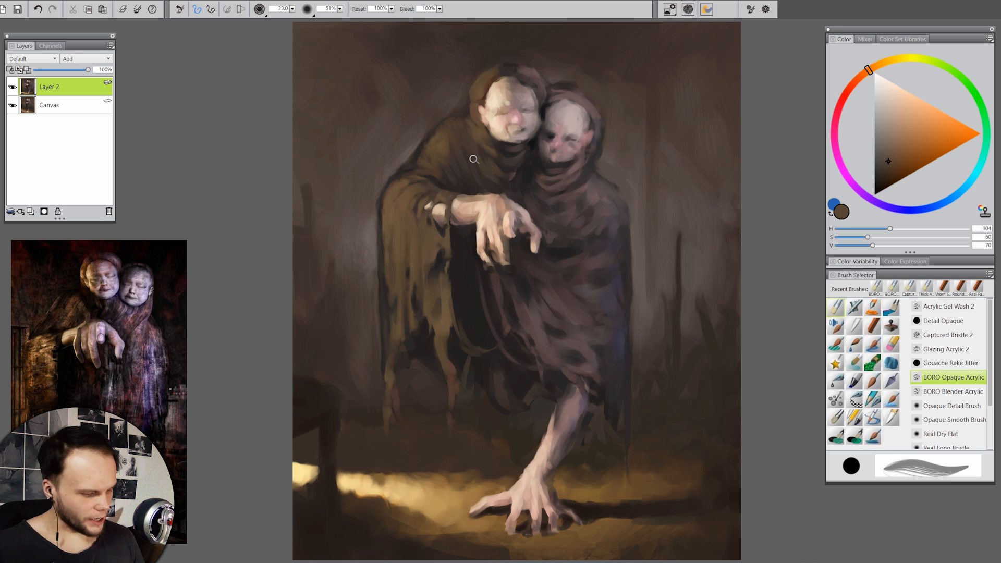
- Sample the dark and muted purple tones of the right figure's cloak and paint folds across its neck, chest and shoulder
{"action": "key", "text": "l"}
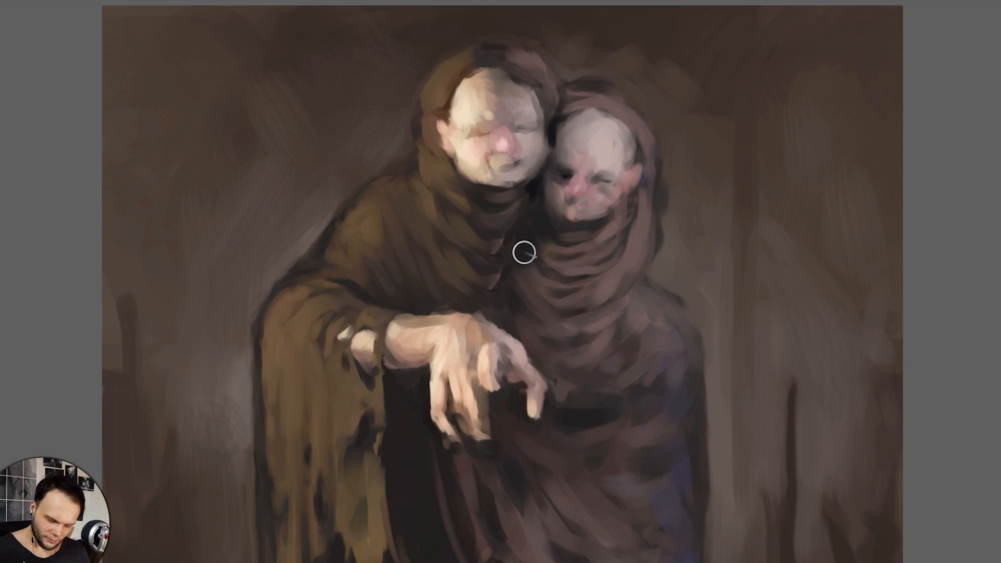
{"action": "mouse_move", "coordinate": [524, 252]}
{"action": "left_mouse_down"}
{"action": "mouse_move", "coordinate": [535, 330]}
{"action": "mouse_move", "coordinate": [485, 248]}
{"action": "left_mouse_up"}
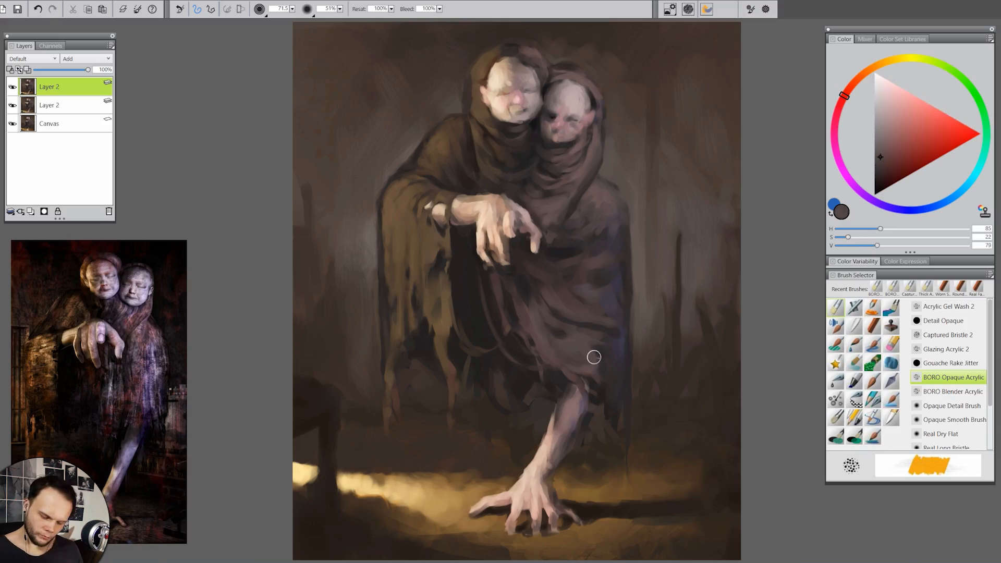
{"action": "left_click_drag", "start_coordinate": [542, 328], "coordinate": [557, 273]}
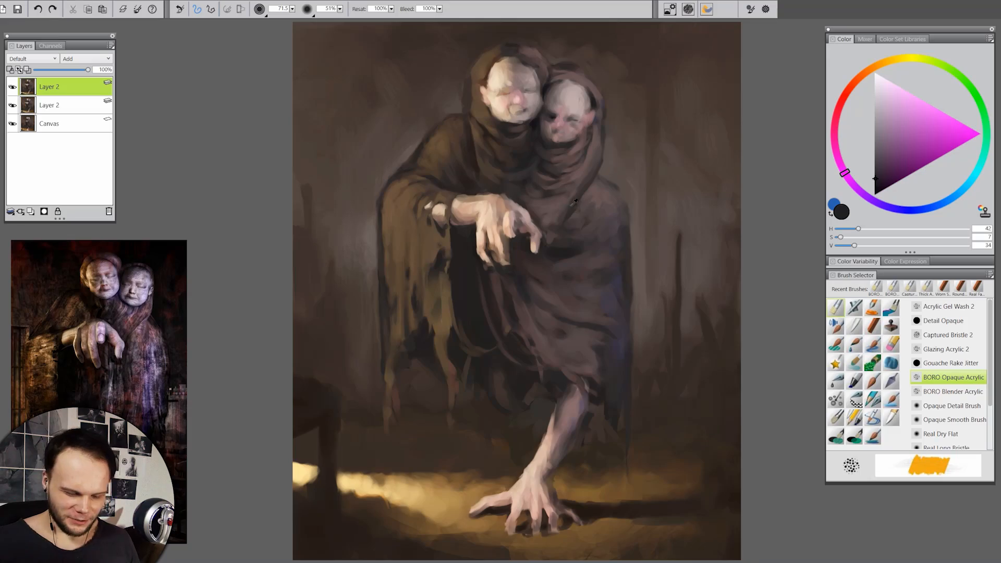
{"action": "left_click", "coordinate": [570, 207], "text": "alt"}
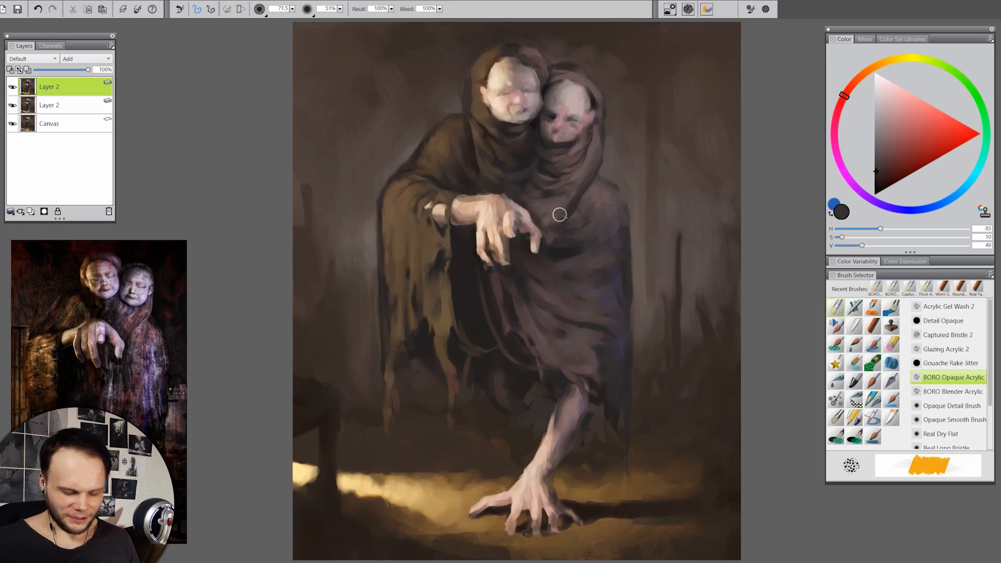
{"action": "left_click", "coordinate": [601, 193], "text": "alt"}
{"action": "left_click_drag", "start_coordinate": [597, 260], "coordinate": [591, 261]}
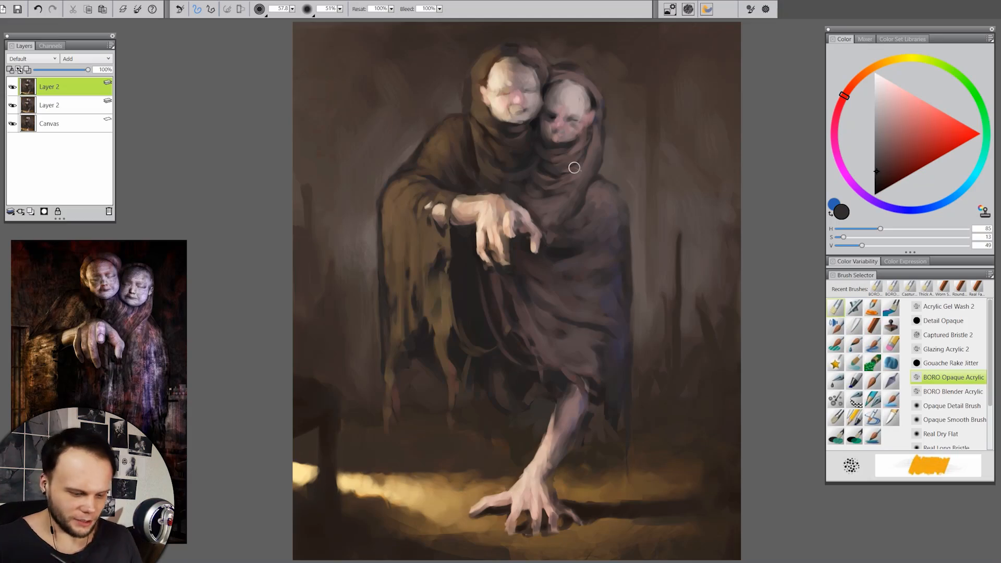
- Refine the left face, the right figure's scarf and hood edge, and the front hand and wrist with sampled tones
{"action": "left_click_drag", "start_coordinate": [515, 109], "coordinate": [523, 111]}
{"action": "mouse_move", "coordinate": [552, 210]}
{"action": "left_mouse_down"}
{"action": "mouse_move", "coordinate": [574, 201]}
{"action": "mouse_move", "coordinate": [598, 151]}
{"action": "mouse_move", "coordinate": [573, 173]}
{"action": "mouse_move", "coordinate": [595, 134]}
{"action": "left_mouse_up"}
{"action": "left_click_drag", "start_coordinate": [593, 109], "coordinate": [583, 136]}
{"action": "left_click", "coordinate": [513, 208], "text": "alt"}
{"action": "left_click_drag", "start_coordinate": [510, 212], "coordinate": [506, 236]}
{"action": "left_click_drag", "start_coordinate": [458, 198], "coordinate": [494, 195]}
- Sample a light peach skin tone, switch to the oil brushes and try a stroke down the right figure's cloak
{"action": "left_click", "coordinate": [530, 97], "text": "alt"}
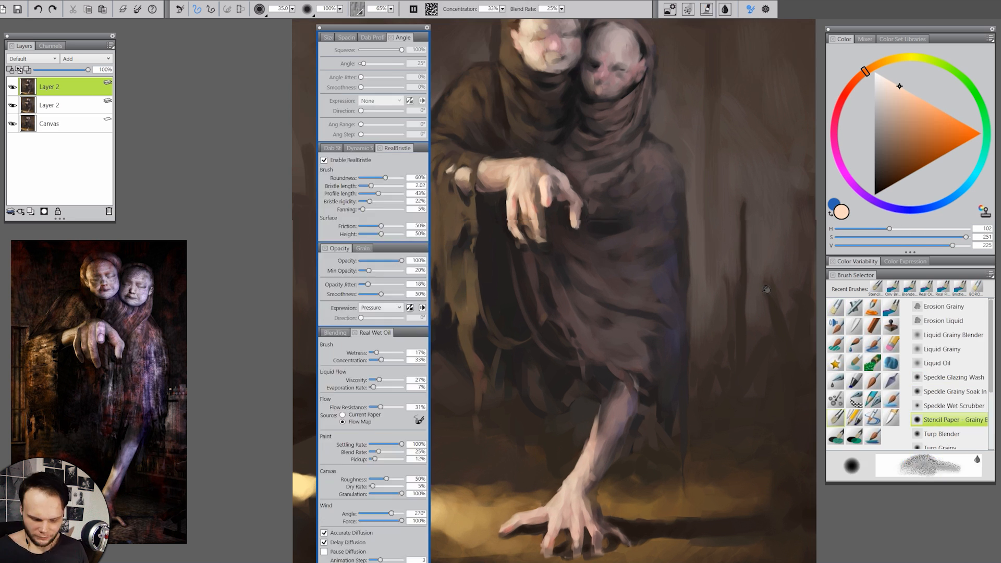
{"action": "left_click", "coordinate": [873, 381]}
{"action": "left_click", "coordinate": [946, 363]}
{"action": "left_click", "coordinate": [952, 335]}
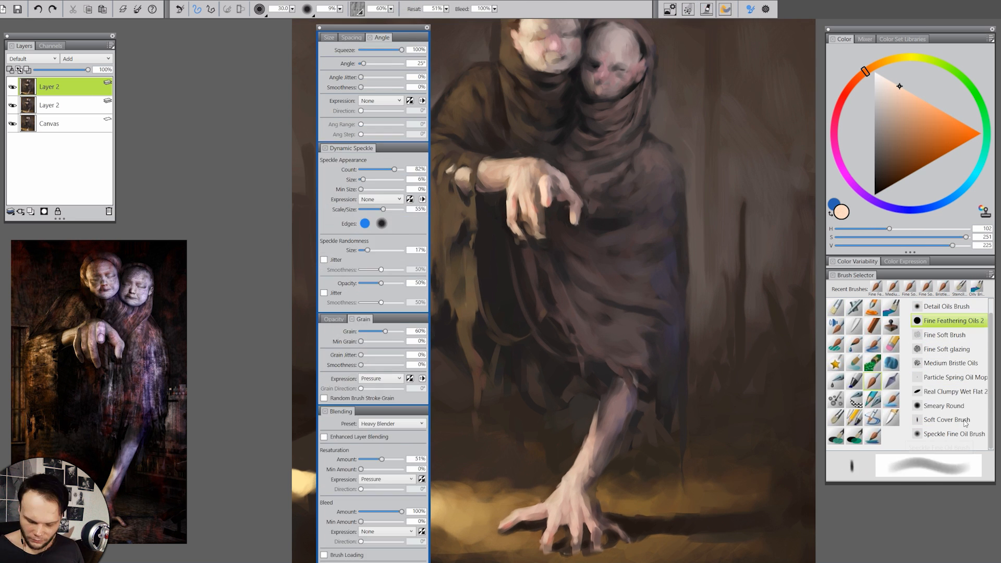
{"action": "left_click_drag", "start_coordinate": [661, 261], "coordinate": [612, 398]}
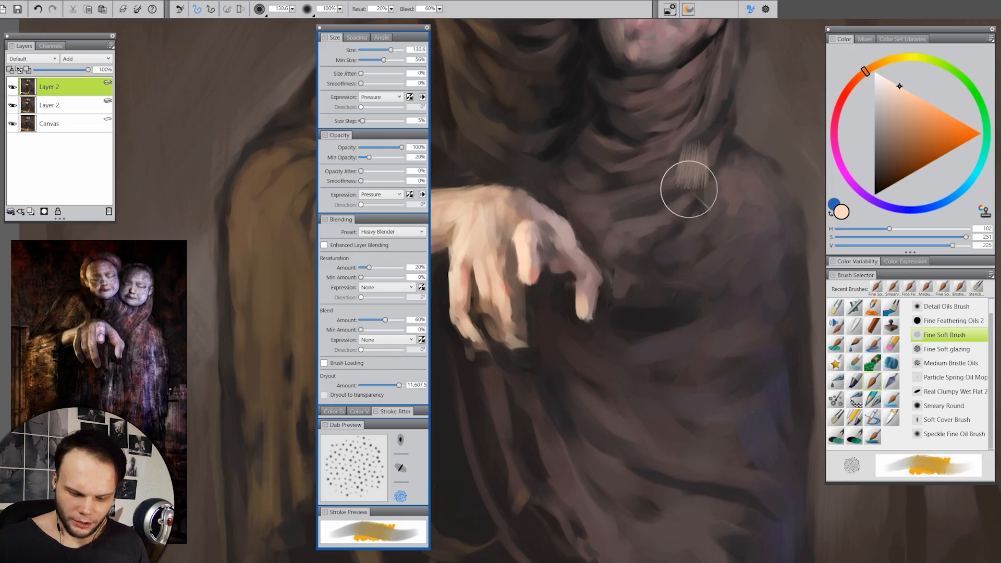
- Try the Fine Soft Brush with several broad peach strokes across the right figure's cloak, undoing all of them
{"action": "mouse_move", "coordinate": [695, 169]}
{"action": "left_mouse_down"}
{"action": "mouse_move", "coordinate": [649, 340]}
{"action": "mouse_move", "coordinate": [648, 429]}
{"action": "left_mouse_up"}
{"action": "key", "text": "ctrl+z"}
{"action": "left_click_drag", "start_coordinate": [456, 472], "coordinate": [828, 105]}
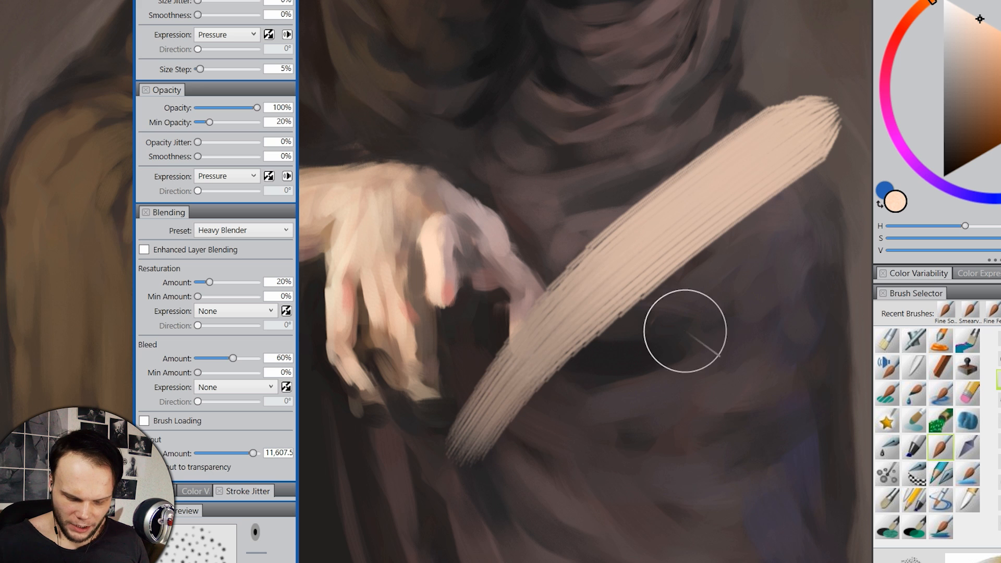
{"action": "key", "text": "ctrl+z"}
{"action": "mouse_move", "coordinate": [577, 474]}
{"action": "left_mouse_down"}
{"action": "mouse_move", "coordinate": [611, 356]}
{"action": "mouse_move", "coordinate": [782, 117]}
{"action": "left_mouse_up"}
{"action": "key", "text": "ctrl+z"}
{"action": "mouse_move", "coordinate": [563, 447]}
{"action": "left_mouse_down"}
{"action": "mouse_move", "coordinate": [655, 254]}
{"action": "mouse_move", "coordinate": [805, 113]}
{"action": "left_mouse_up"}
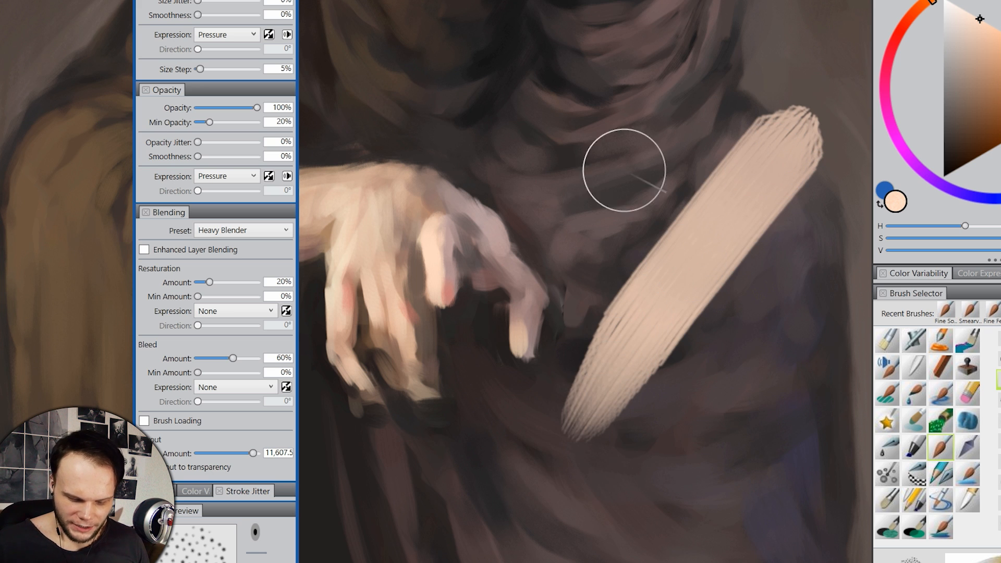
{"action": "left_click_drag", "start_coordinate": [590, 233], "coordinate": [795, 8]}
{"action": "key", "text": "ctrl+z"}
{"action": "left_click_drag", "start_coordinate": [721, 63], "coordinate": [525, 524]}
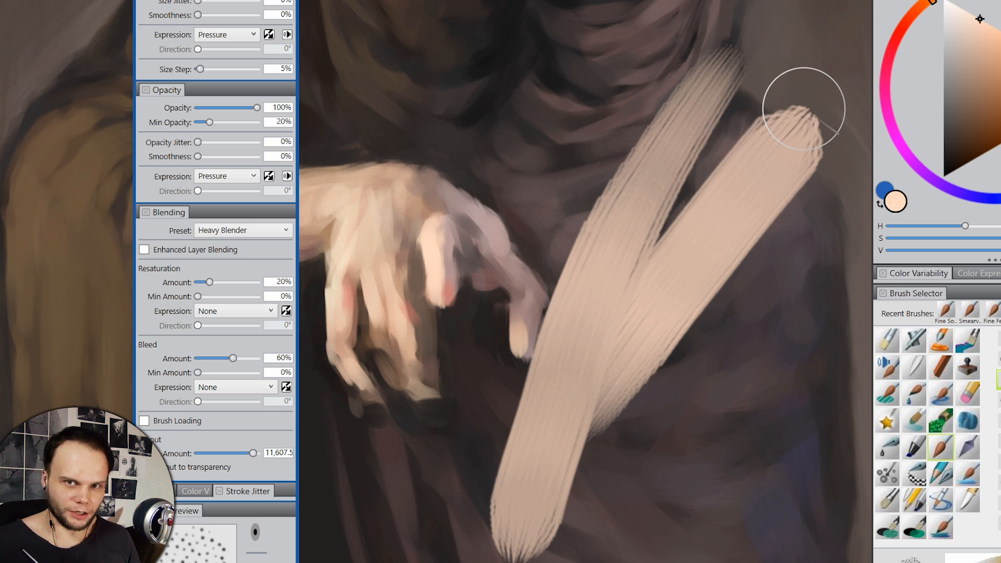
{"action": "key", "text": "ctrl+z"}
{"action": "key", "text": "ctrl+z"}
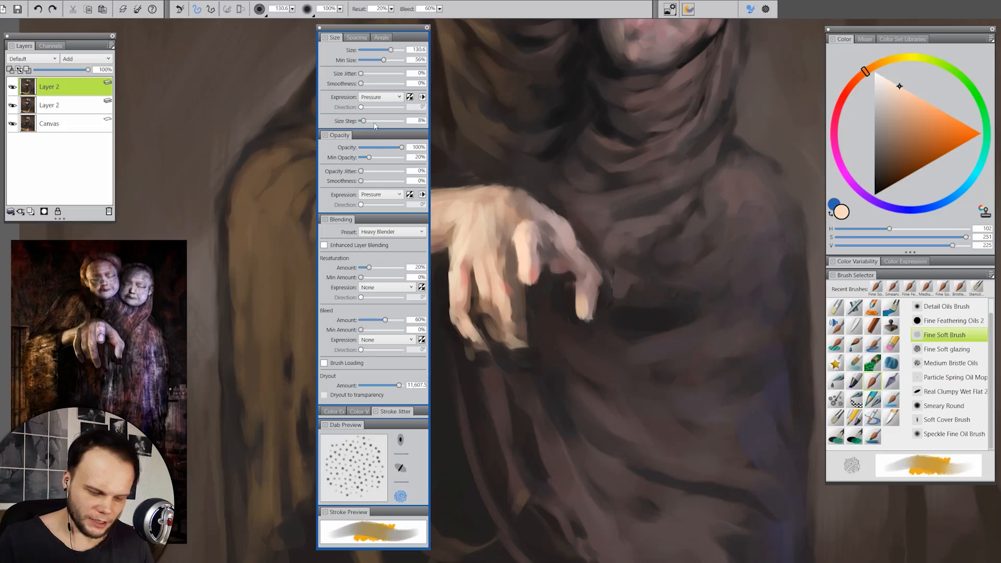
- Try a larger size step of 27% with peach strokes over the cloak, undoing the strokes
{"action": "mouse_move", "coordinate": [671, 193]}
{"action": "left_mouse_down"}
{"action": "mouse_move", "coordinate": [653, 295]}
{"action": "mouse_move", "coordinate": [608, 417]}
{"action": "left_mouse_up"}
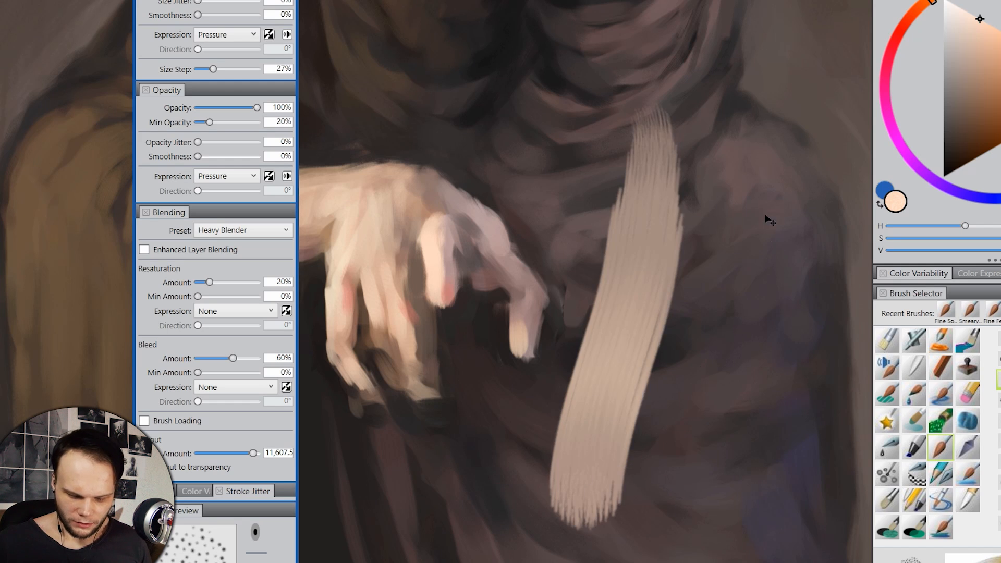
{"action": "key", "text": "ctrl+z"}
{"action": "mouse_move", "coordinate": [739, 209]}
{"action": "left_mouse_down"}
{"action": "mouse_move", "coordinate": [558, 447]}
{"action": "mouse_move", "coordinate": [838, 101]}
{"action": "left_mouse_up"}
{"action": "key", "text": "ctrl+z"}
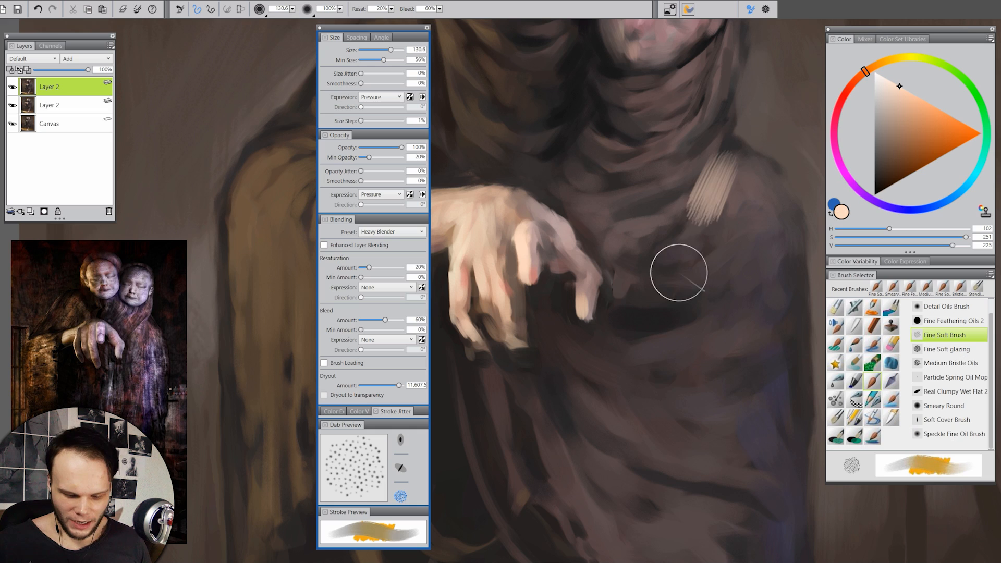
- Set the Fine Soft Brush's size step to 1% and test overlapping strokes over the right figure's cloak, clearing them from the painting
{"action": "mouse_move", "coordinate": [678, 272]}
{"action": "left_mouse_down"}
{"action": "mouse_move", "coordinate": [651, 400]}
{"action": "mouse_move", "coordinate": [548, 435]}
{"action": "mouse_move", "coordinate": [729, 282]}
{"action": "mouse_move", "coordinate": [606, 442]}
{"action": "mouse_move", "coordinate": [725, 375]}
{"action": "left_mouse_up"}
{"action": "mouse_move", "coordinate": [671, 164]}
{"action": "left_mouse_down"}
{"action": "mouse_move", "coordinate": [611, 381]}
{"action": "mouse_move", "coordinate": [717, 198]}
{"action": "mouse_move", "coordinate": [645, 268]}
{"action": "mouse_move", "coordinate": [684, 309]}
{"action": "mouse_move", "coordinate": [496, 545]}
{"action": "mouse_move", "coordinate": [417, 511]}
{"action": "left_mouse_up"}
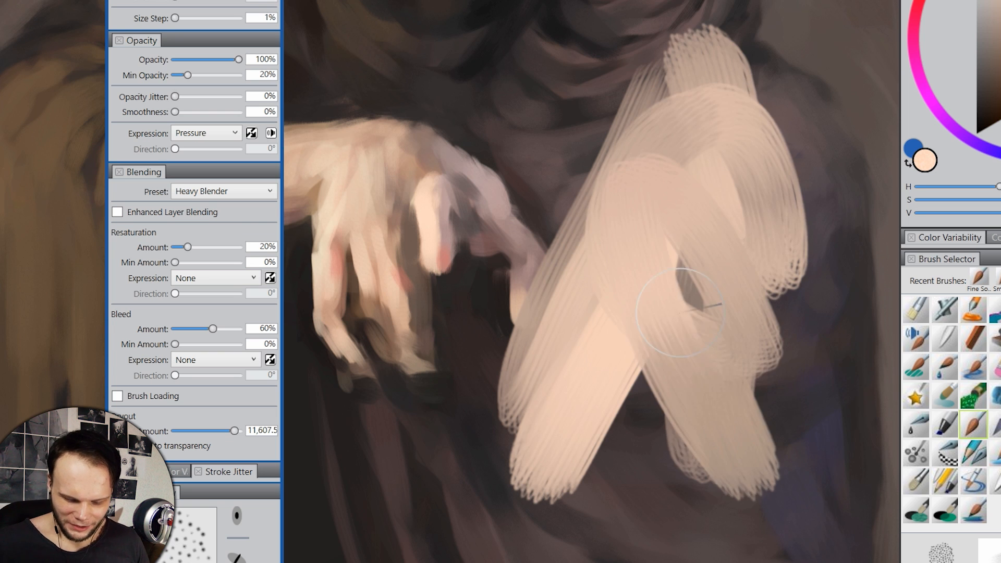
{"action": "key", "text": "ctrl+z"}
{"action": "left_click_drag", "start_coordinate": [608, 152], "coordinate": [616, 253]}
{"action": "left_click_drag", "start_coordinate": [616, 252], "coordinate": [737, 358]}
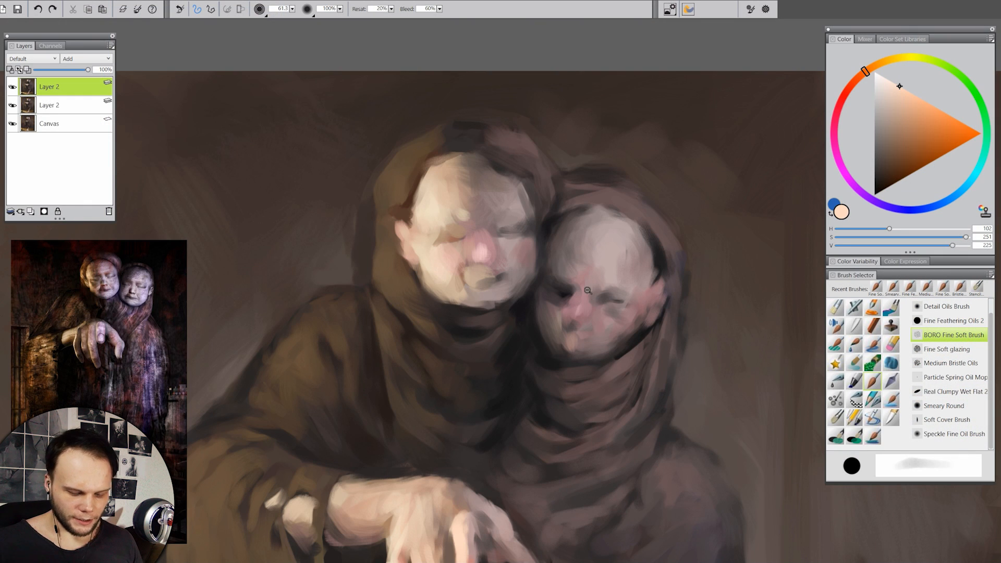
- Resample skin tones and soften the mouth and chin of the right figure's face with the BORO Fine Soft Brush
{"action": "left_click", "coordinate": [601, 319], "text": "ctrl+alt"}
{"action": "left_click", "coordinate": [578, 263], "text": "ctrl"}
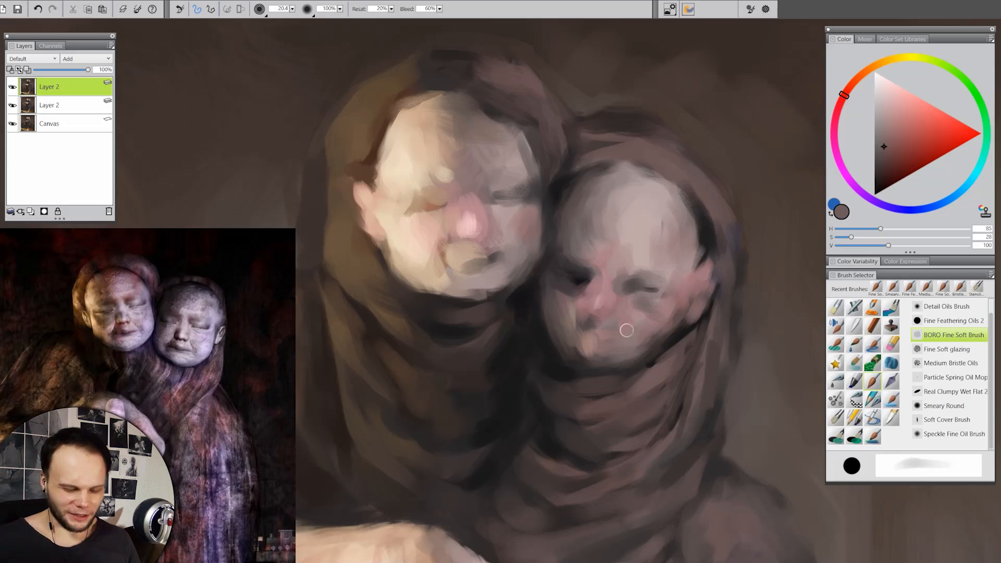
{"action": "key", "text": "ctrl+z"}
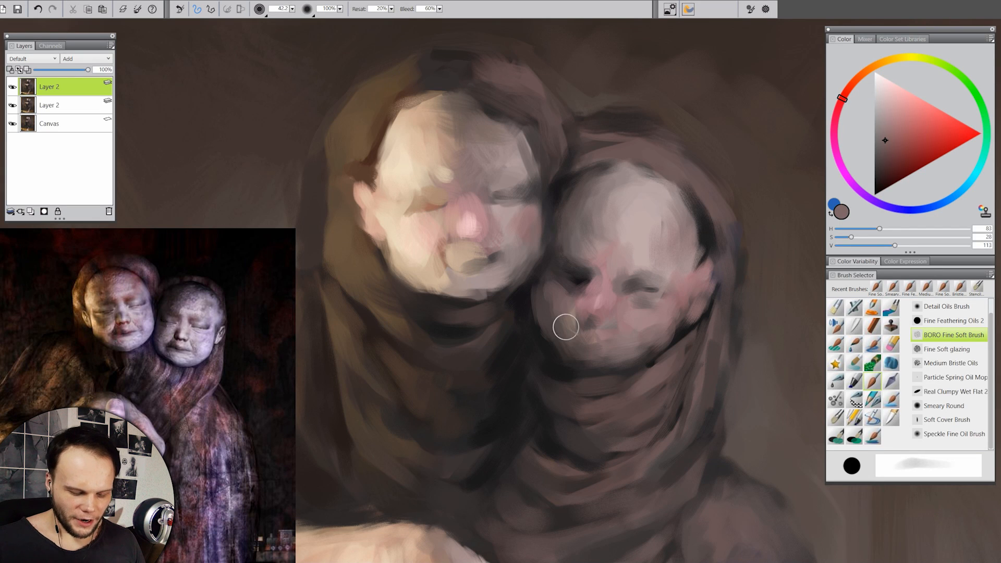
{"action": "left_click", "coordinate": [572, 314], "text": "alt"}
{"action": "left_click", "coordinate": [569, 313], "text": "alt"}
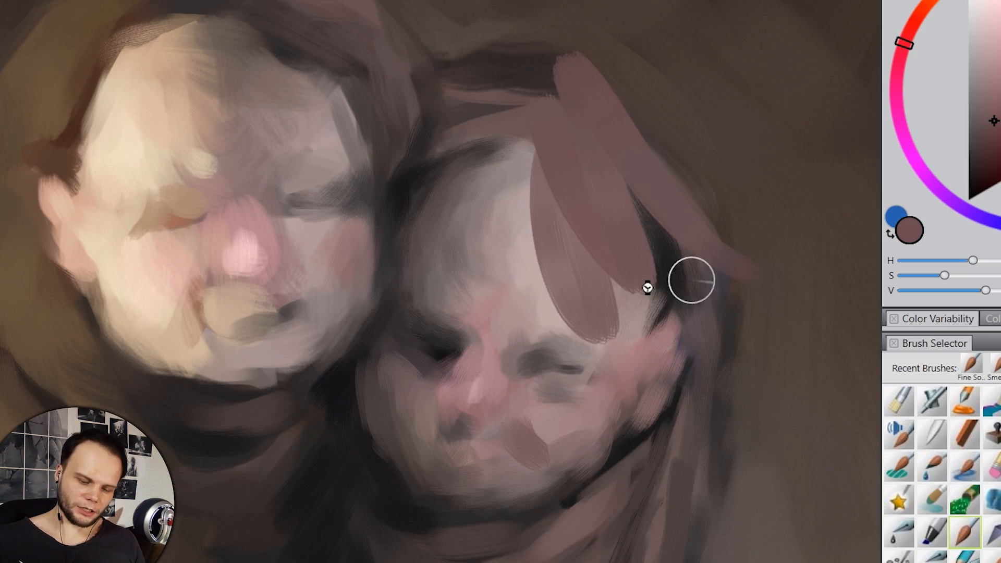
- Undo the broad dusty rose test strokes on the right hood and forehead, and try one more stroke down the face
{"action": "key", "text": "ctrl+z"}
{"action": "mouse_move", "coordinate": [589, 248]}
{"action": "left_mouse_down"}
{"action": "mouse_move", "coordinate": [590, 295]}
{"action": "mouse_move", "coordinate": [654, 394]}
{"action": "left_mouse_up"}
{"action": "key", "text": "ctrl+z"}
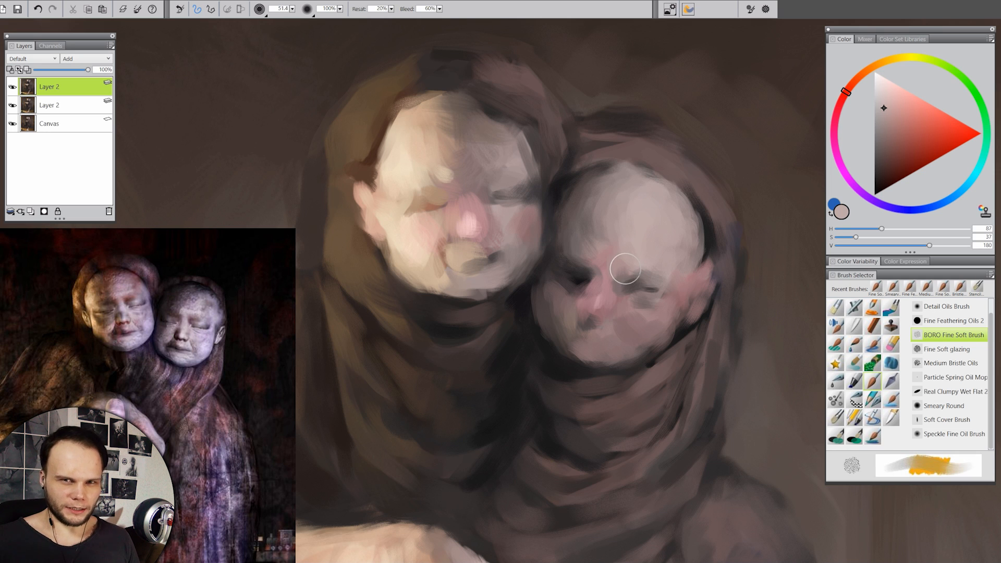
- Model the right figure's brow, eyes, nose, mouth, cheek and forehead with skin and shadow tones
{"action": "left_click_drag", "start_coordinate": [587, 253], "coordinate": [627, 264]}
{"action": "left_click_drag", "start_coordinate": [574, 284], "coordinate": [573, 302]}
{"action": "mouse_move", "coordinate": [585, 288]}
{"action": "left_mouse_down"}
{"action": "mouse_move", "coordinate": [623, 353]}
{"action": "mouse_move", "coordinate": [566, 328]}
{"action": "mouse_move", "coordinate": [615, 343]}
{"action": "left_mouse_up"}
{"action": "mouse_move", "coordinate": [571, 352]}
{"action": "left_mouse_down"}
{"action": "mouse_move", "coordinate": [610, 358]}
{"action": "mouse_move", "coordinate": [652, 348]}
{"action": "left_mouse_up"}
{"action": "left_click_drag", "start_coordinate": [629, 324], "coordinate": [664, 291]}
{"action": "left_click_drag", "start_coordinate": [560, 263], "coordinate": [579, 277]}
{"action": "left_click_drag", "start_coordinate": [646, 229], "coordinate": [668, 206]}
{"action": "left_click_drag", "start_coordinate": [586, 193], "coordinate": [599, 232]}
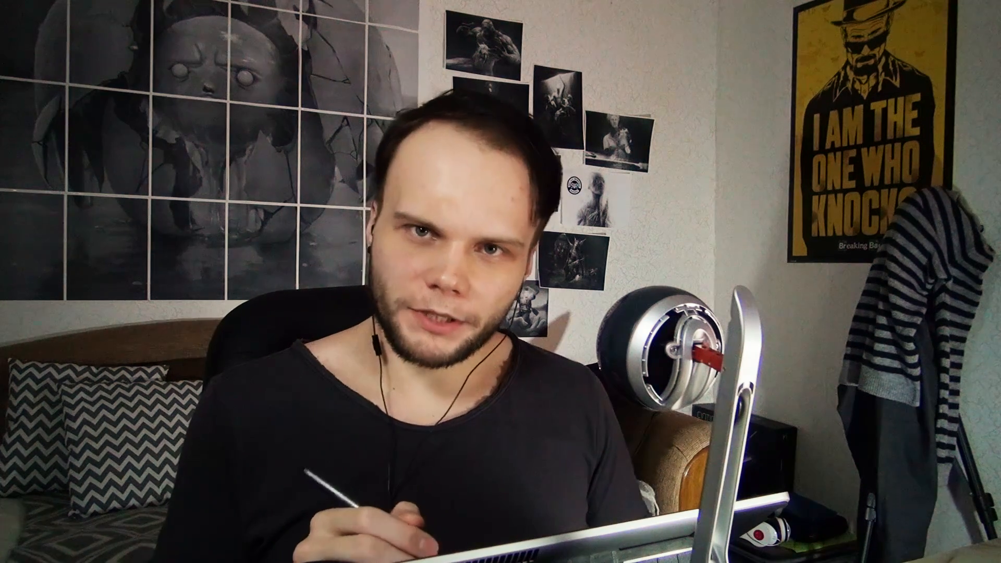
- Try strokes of sampled greyish and pink skin tones beside the right figure's hood, undoing them
{"action": "left_click_drag", "start_coordinate": [727, 83], "coordinate": [706, 315]}
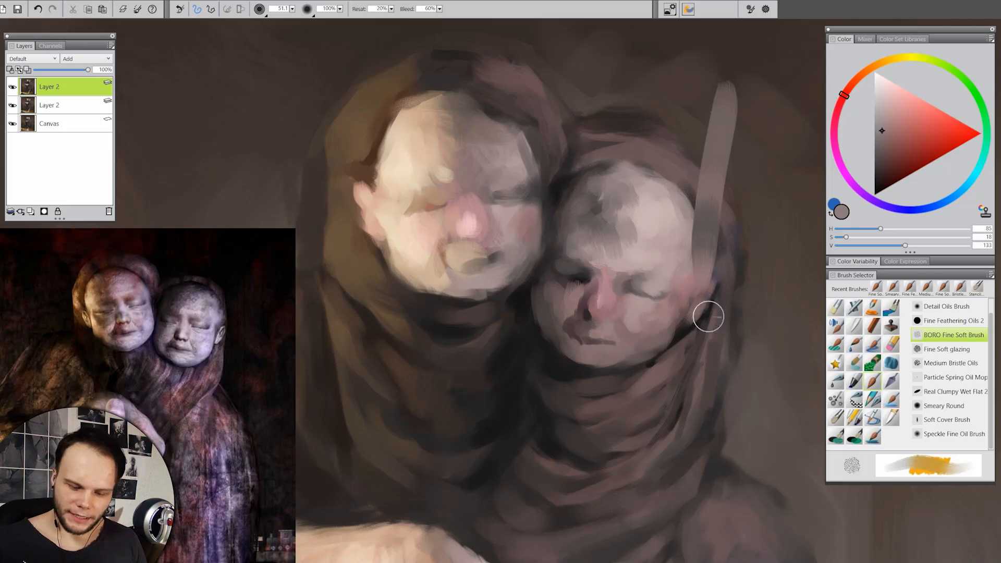
{"action": "key", "text": "ctrl+z"}
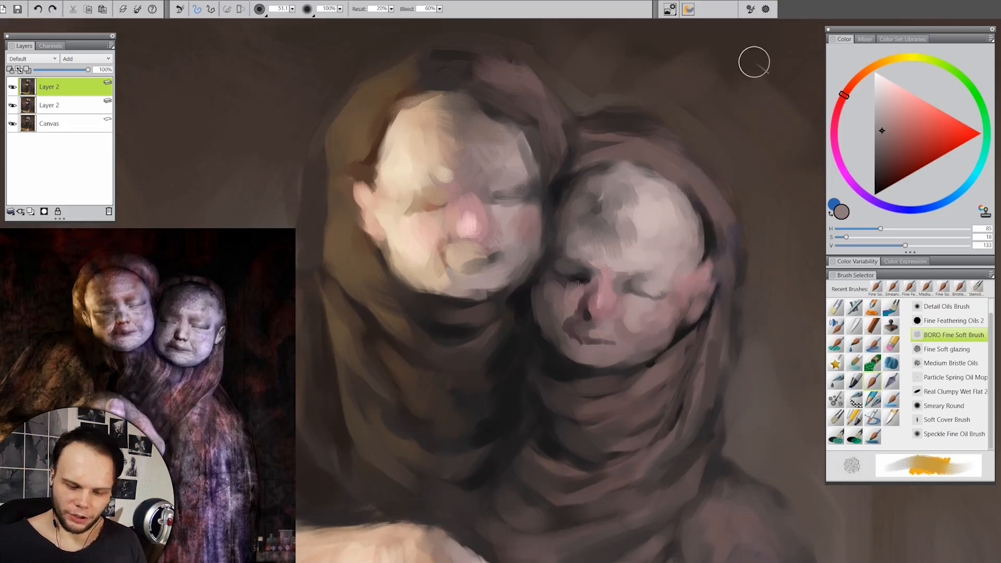
{"action": "left_click_drag", "start_coordinate": [750, 61], "coordinate": [728, 326]}
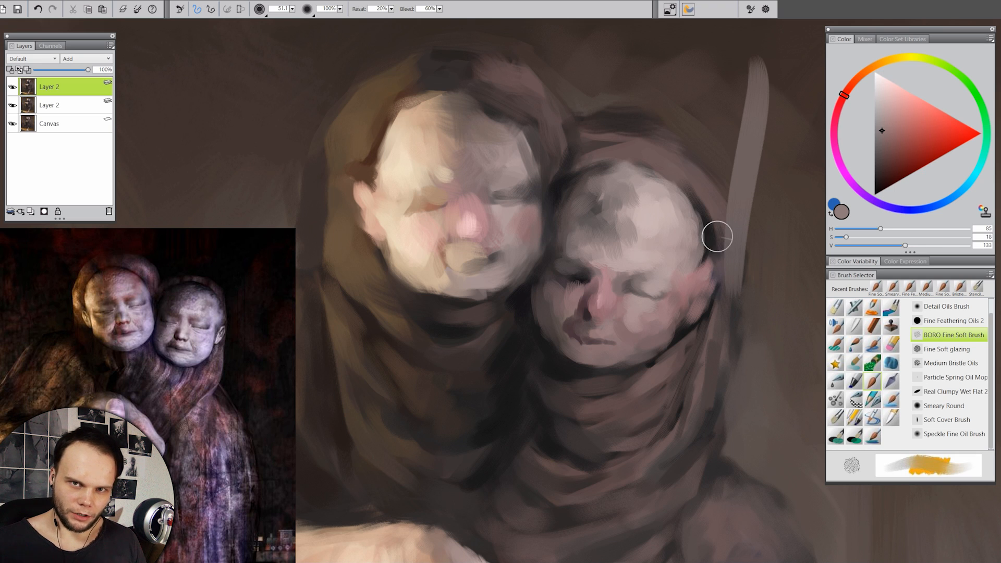
{"action": "key", "text": "ctrl+z"}
{"action": "left_click", "coordinate": [645, 324], "text": "alt"}
{"action": "left_click_drag", "start_coordinate": [754, 83], "coordinate": [730, 176]}
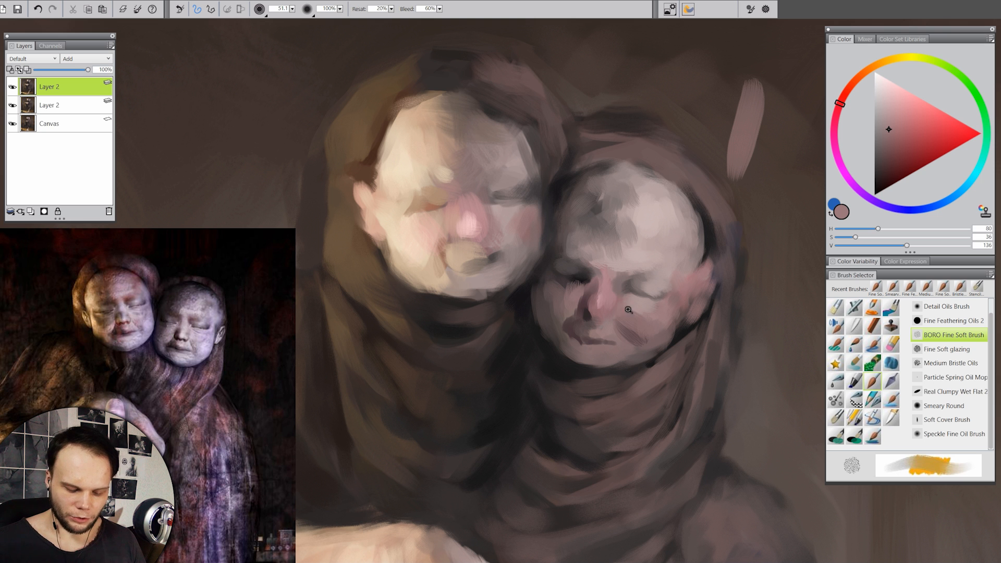
- Sample hood and shadow tones and paint the hood's inner edge and the dark top of the right figure's forehead
{"action": "left_click_drag", "start_coordinate": [691, 362], "coordinate": [696, 374]}
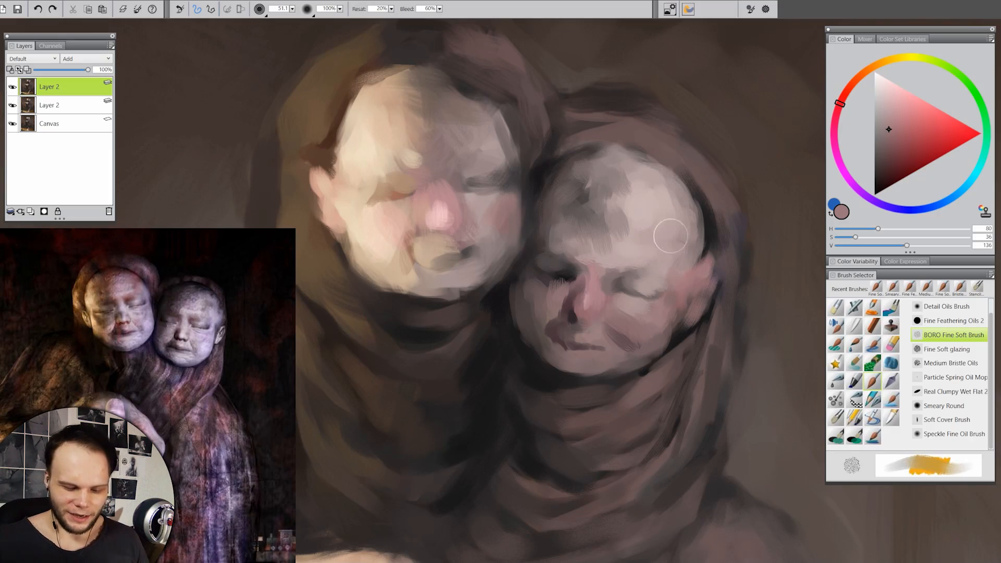
{"action": "left_click", "coordinate": [715, 176], "text": "alt"}
{"action": "left_click_drag", "start_coordinate": [685, 167], "coordinate": [705, 200]}
{"action": "key", "text": "["}
{"action": "left_click", "coordinate": [704, 223], "text": "alt"}
{"action": "left_click", "coordinate": [654, 148], "text": "alt"}
{"action": "mouse_move", "coordinate": [544, 161]}
{"action": "left_mouse_down"}
{"action": "mouse_move", "coordinate": [605, 147]}
{"action": "mouse_move", "coordinate": [648, 167]}
{"action": "left_mouse_up"}
{"action": "left_click", "coordinate": [628, 150], "text": "alt"}
{"action": "key", "text": "]"}
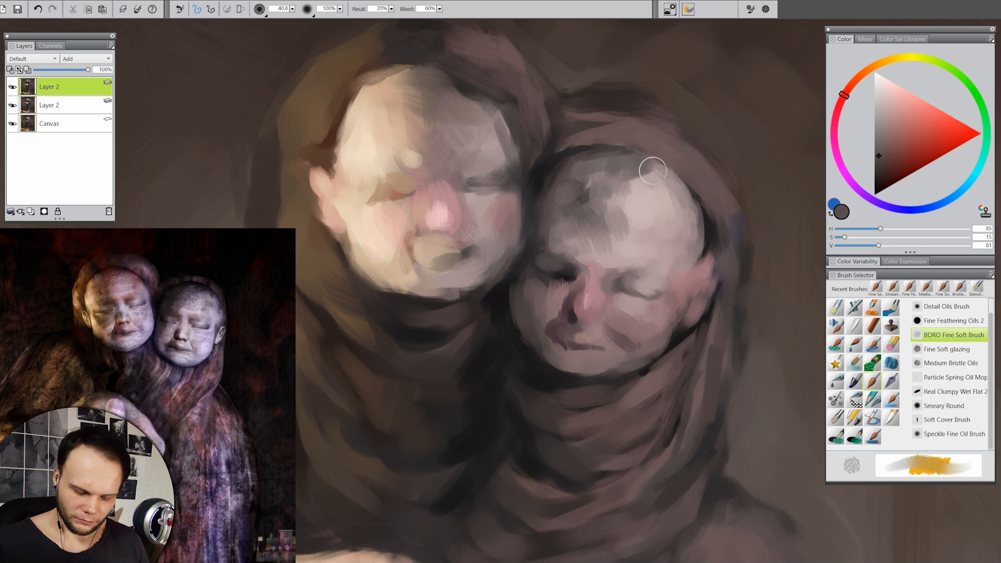
- Sample light and mid greys from the right figure's forehead and model its highlight and temple
{"action": "left_click", "coordinate": [626, 209], "text": "alt"}
{"action": "mouse_move", "coordinate": [648, 213]}
{"action": "left_mouse_down"}
{"action": "mouse_move", "coordinate": [663, 218]}
{"action": "mouse_move", "coordinate": [653, 221]}
{"action": "left_mouse_up"}
{"action": "left_click", "coordinate": [636, 188], "text": "alt"}
{"action": "mouse_move", "coordinate": [657, 171]}
{"action": "left_mouse_down"}
{"action": "mouse_move", "coordinate": [616, 191]}
{"action": "mouse_move", "coordinate": [592, 189]}
{"action": "left_mouse_up"}
{"action": "left_click", "coordinate": [644, 208], "text": "alt"}
{"action": "left_click", "coordinate": [652, 238], "text": "alt"}
{"action": "left_click_drag", "start_coordinate": [649, 238], "coordinate": [668, 245]}
{"action": "left_click", "coordinate": [707, 234], "text": "alt"}
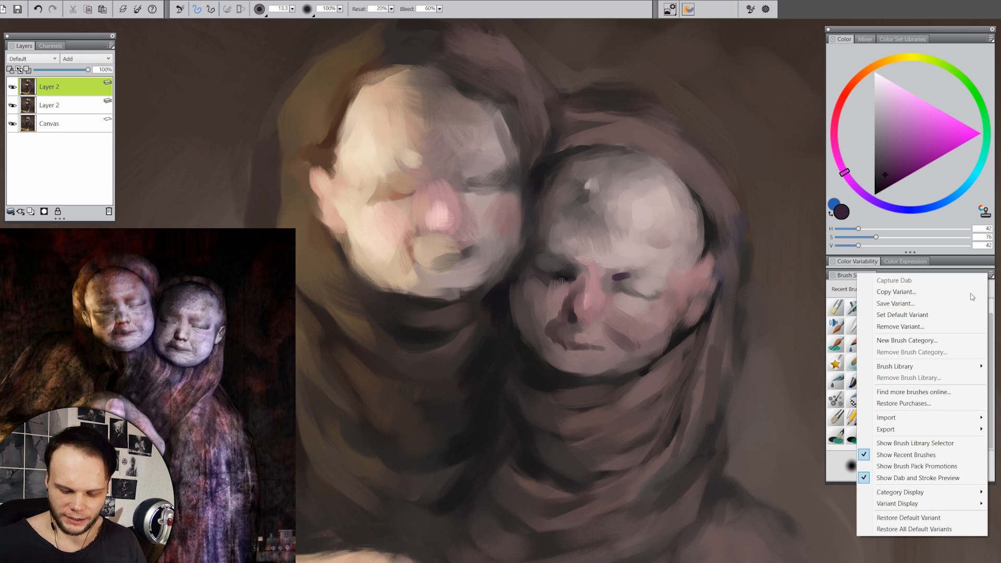
- Save the brush as the variant BORO Fine Soft Blender with 100% bleed and dryout 1.0, and test it over the right ear
{"action": "left_click", "coordinate": [940, 303]}
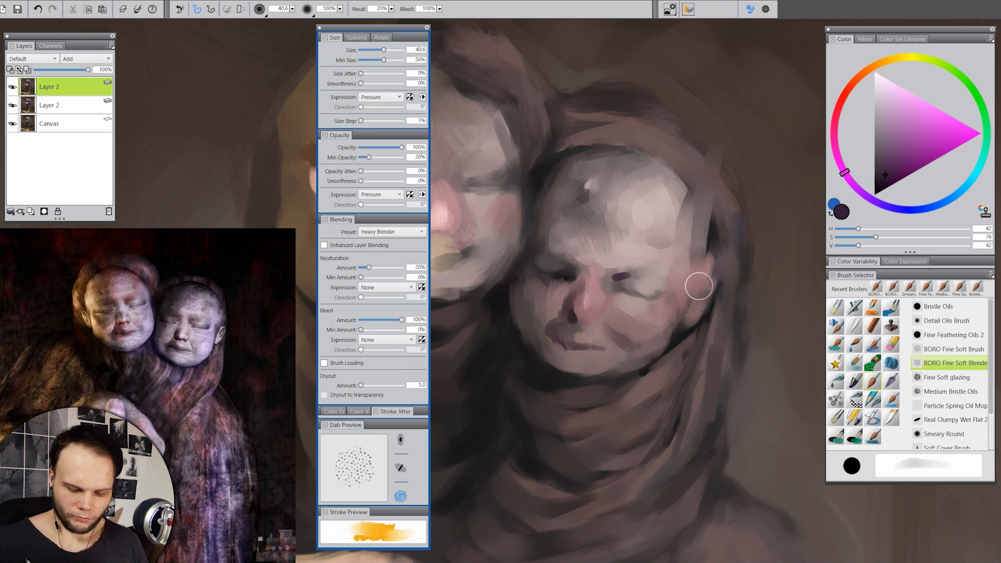
{"action": "mouse_move", "coordinate": [693, 284]}
{"action": "left_mouse_down"}
{"action": "mouse_move", "coordinate": [740, 310]}
{"action": "mouse_move", "coordinate": [662, 335]}
{"action": "mouse_move", "coordinate": [670, 276]}
{"action": "mouse_move", "coordinate": [678, 334]}
{"action": "left_mouse_up"}
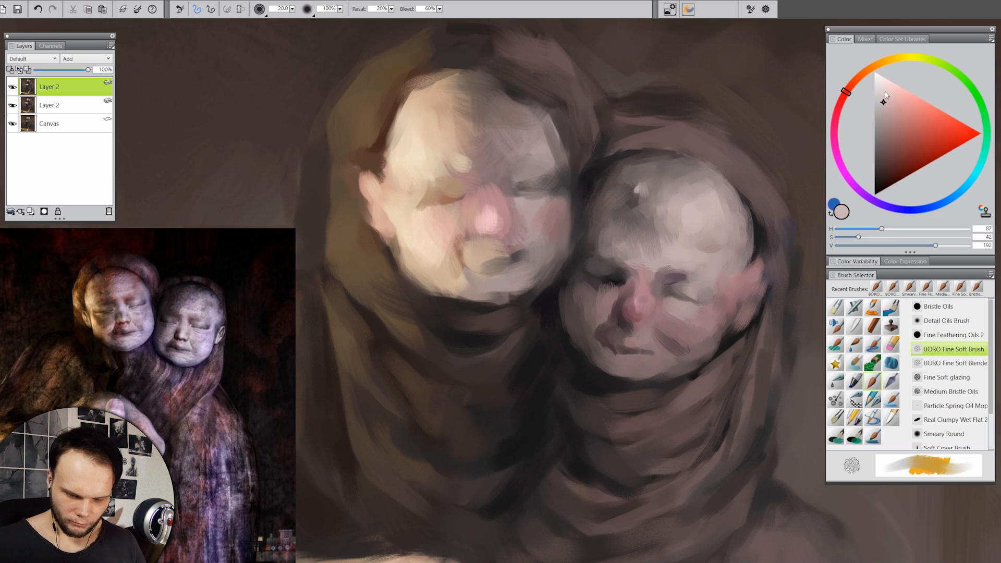
- Paint the right figure's cheek highlight, brow shadows and nose bridge with the BORO Fine Soft Brush in sampled tones
{"action": "left_click", "coordinate": [700, 205], "text": "alt"}
{"action": "left_click_drag", "start_coordinate": [673, 312], "coordinate": [703, 313]}
{"action": "left_click_drag", "start_coordinate": [673, 296], "coordinate": [708, 303]}
{"action": "left_click_drag", "start_coordinate": [596, 281], "coordinate": [665, 307]}
{"action": "left_click", "coordinate": [659, 255], "text": "alt"}
{"action": "mouse_move", "coordinate": [661, 274]}
{"action": "left_mouse_down"}
{"action": "mouse_move", "coordinate": [692, 276]}
{"action": "mouse_move", "coordinate": [634, 315]}
{"action": "left_mouse_up"}
{"action": "left_click", "coordinate": [642, 292], "text": "alt"}
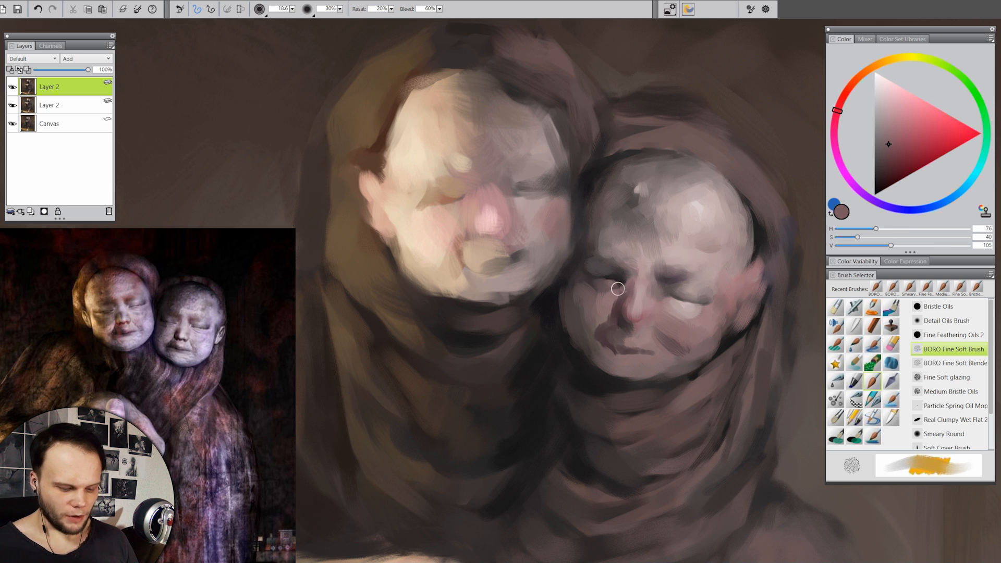
- Sample cheek, nose-side and eye-socket tones and refine the right figure's shadowed eyelid and the cheek beside the nose
{"action": "left_click", "coordinate": [615, 305], "text": "alt"}
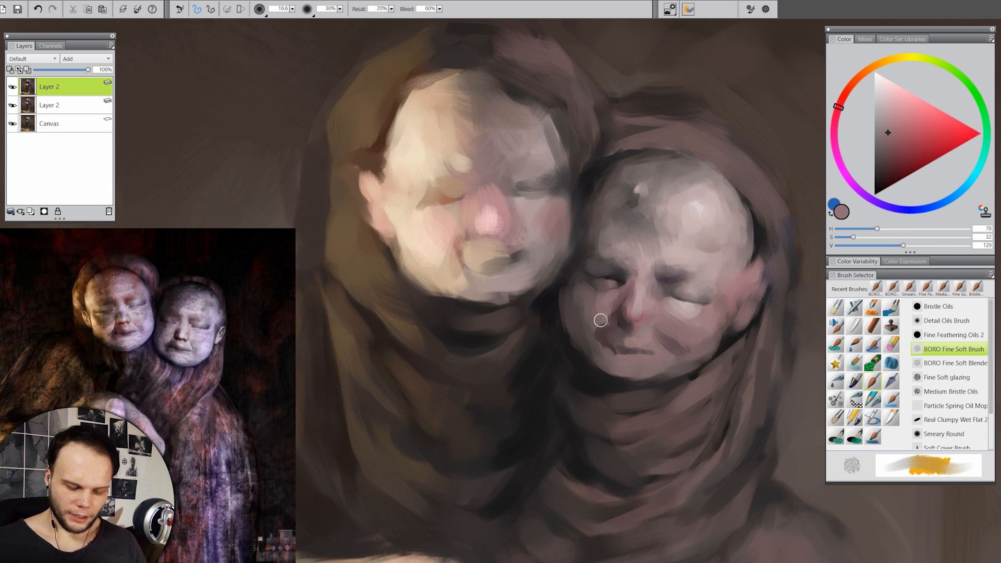
{"action": "left_click", "coordinate": [614, 295], "text": "alt"}
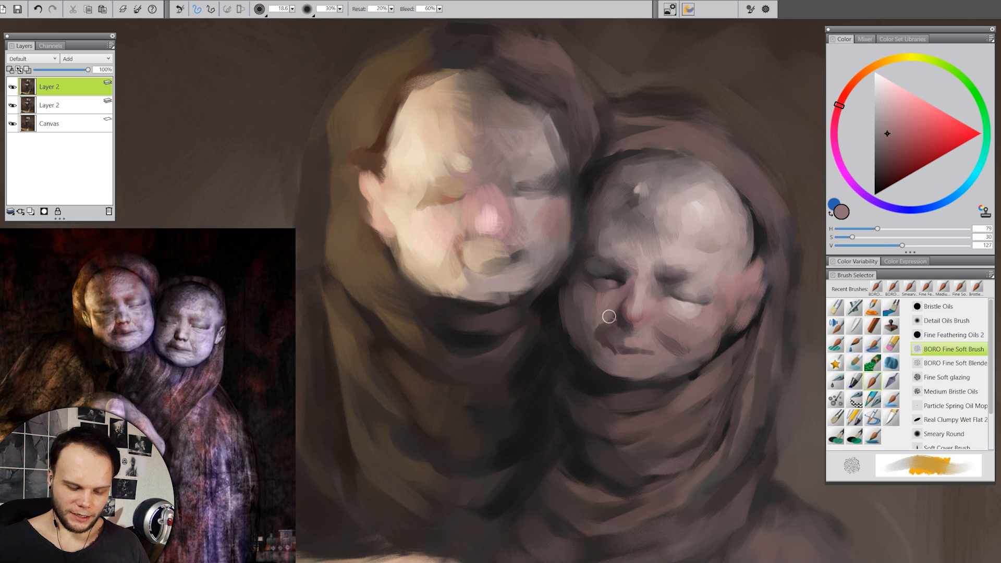
{"action": "left_click", "coordinate": [628, 274], "text": "alt"}
{"action": "left_click", "coordinate": [622, 280], "text": "alt"}
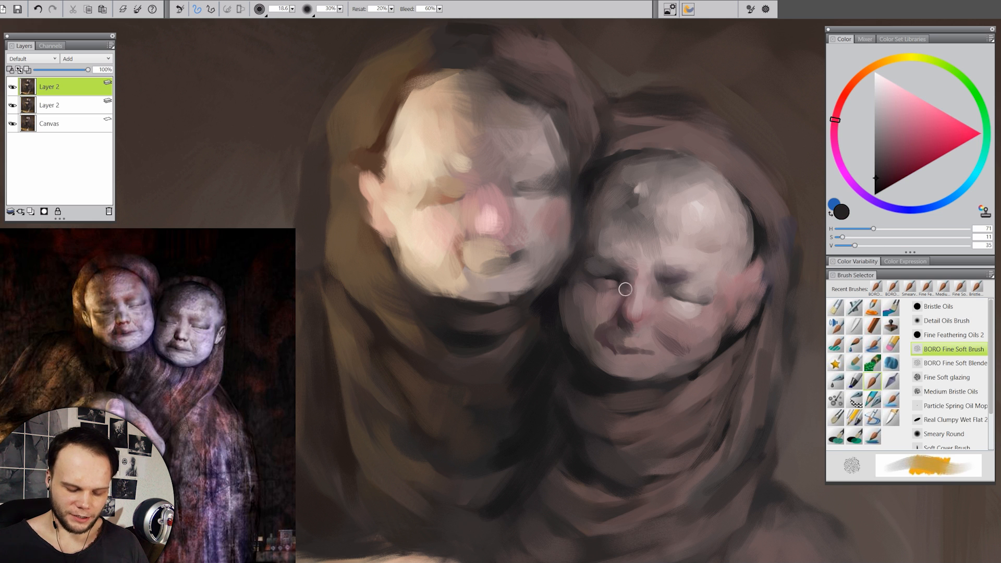
{"action": "left_click", "coordinate": [585, 316], "text": "alt"}
{"action": "left_click", "coordinate": [603, 296], "text": "alt"}
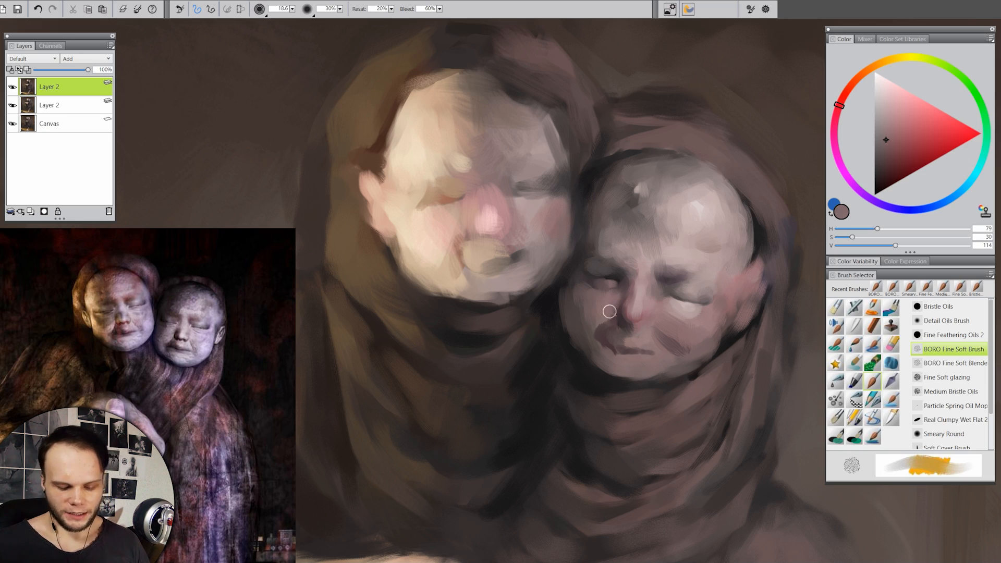
- Sample light skin tones from the left figure's temple and brow, retouch the brow, and undo the last stroke
{"action": "left_click", "coordinate": [380, 134], "text": "alt"}
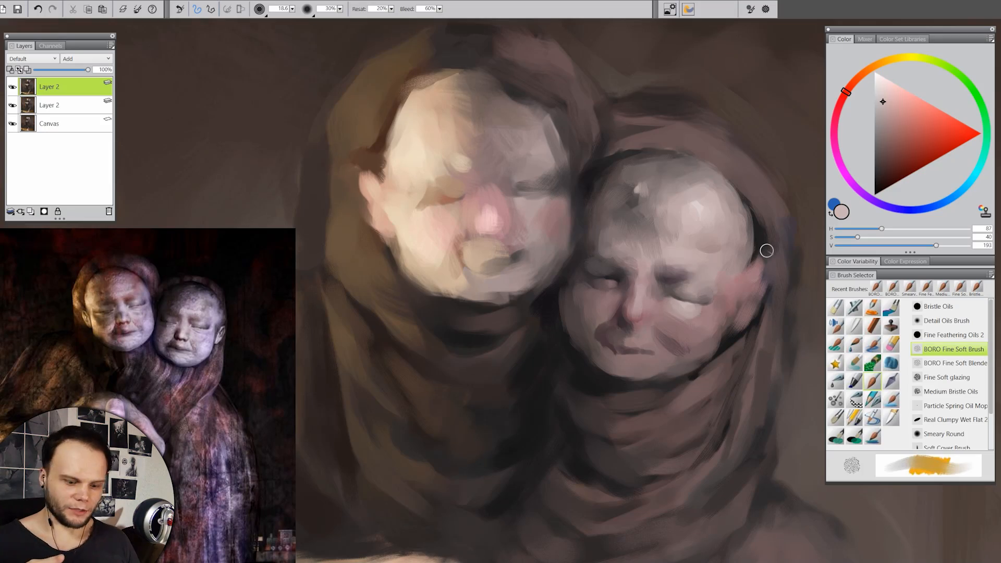
{"action": "left_click", "coordinate": [474, 159], "text": "alt"}
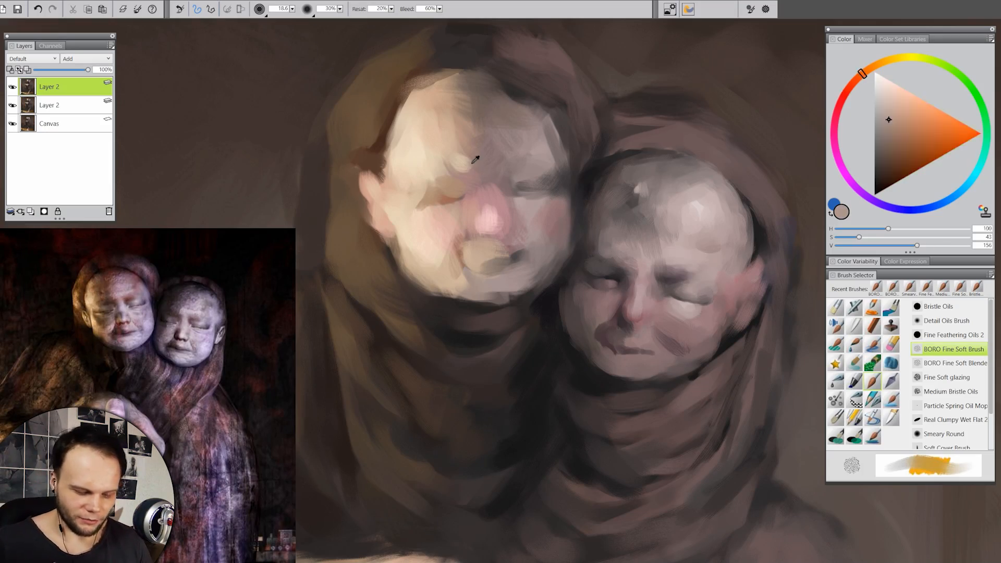
{"action": "key", "text": "ctrl+z"}
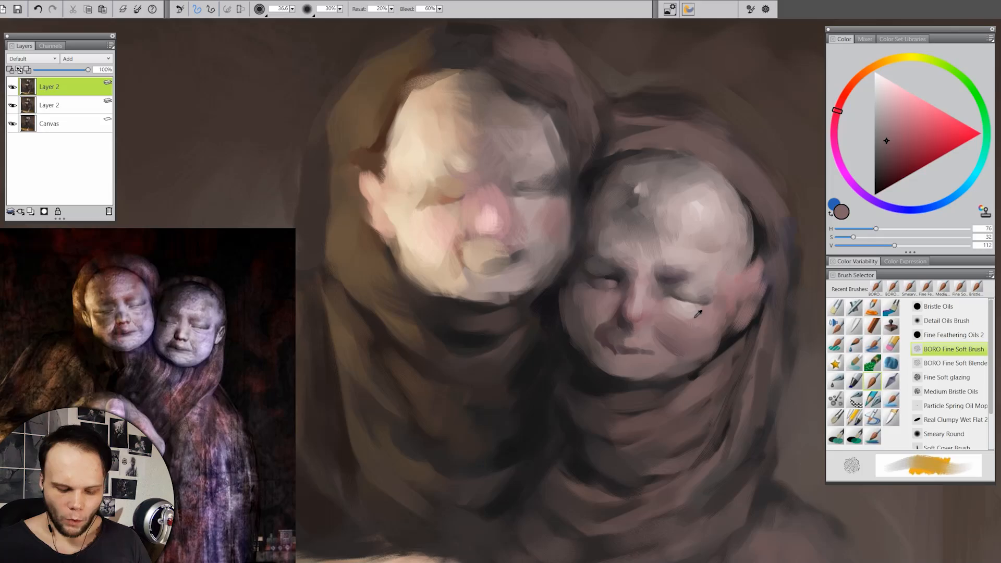
- Soften the highlight beneath the right figure's closed eye with sampled cheek tones, undoing one stroke across the lower cheek
{"action": "left_click", "coordinate": [696, 315], "text": "alt"}
{"action": "left_click", "coordinate": [697, 310], "text": "alt"}
{"action": "left_click_drag", "start_coordinate": [692, 318], "coordinate": [678, 335]}
{"action": "key", "text": "ctrl+z"}
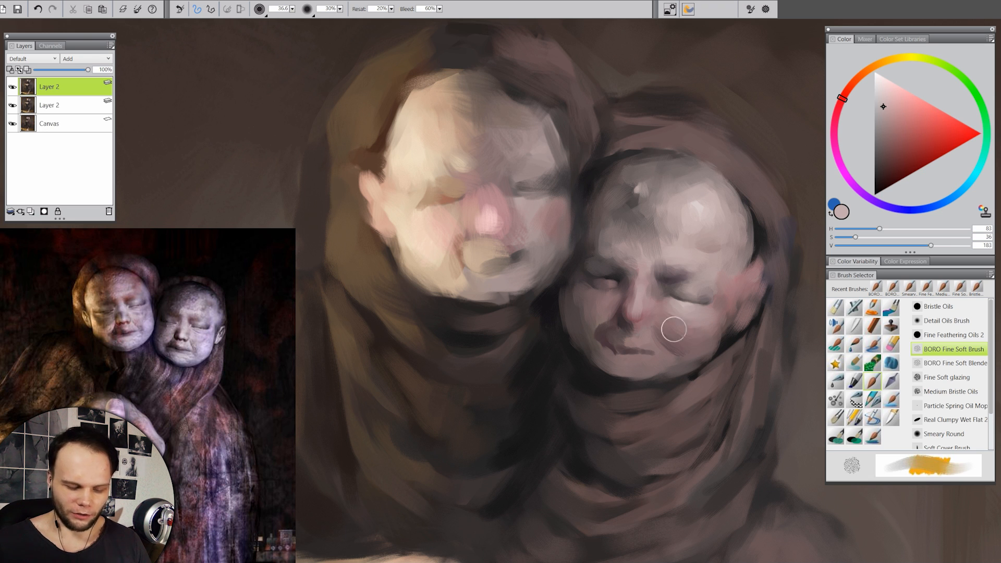
{"action": "left_click", "coordinate": [734, 318], "text": "alt"}
- Reduce the brush size and refine the right figure's eyelids using sampled socket, under-eye and forehead tones
{"action": "key", "text": "bracketleft"}
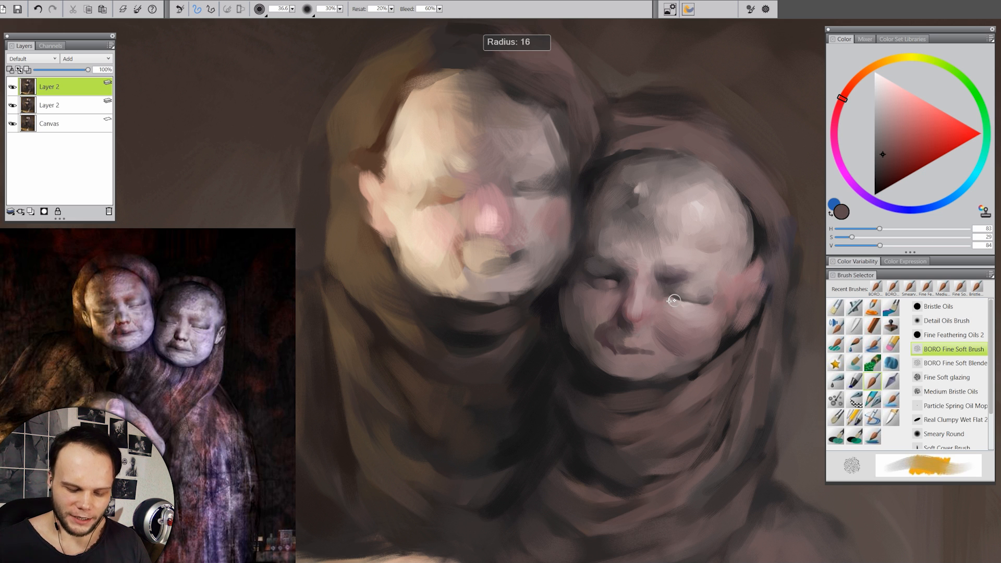
{"action": "left_click", "coordinate": [620, 272], "text": "alt"}
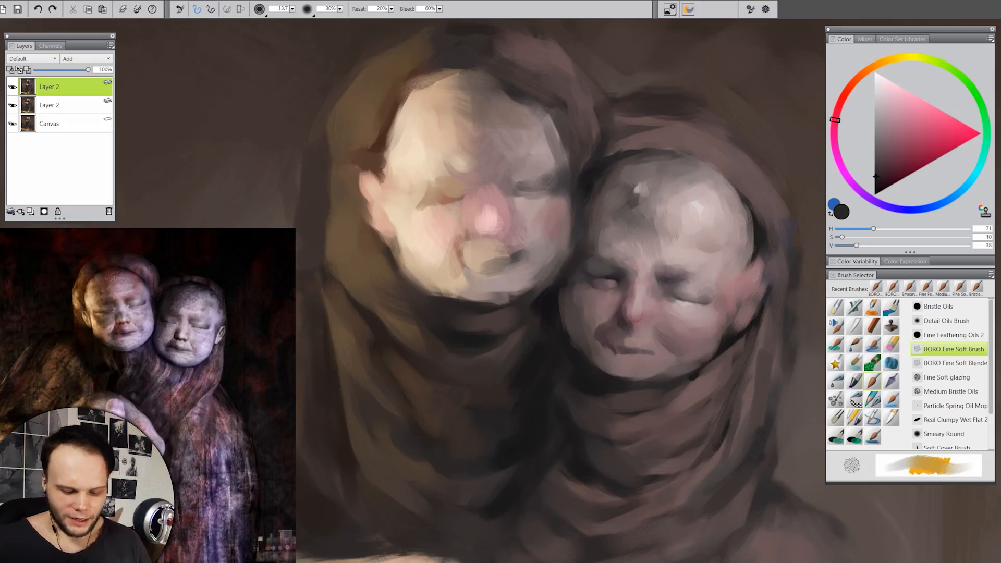
{"action": "left_click", "coordinate": [684, 320], "text": "alt"}
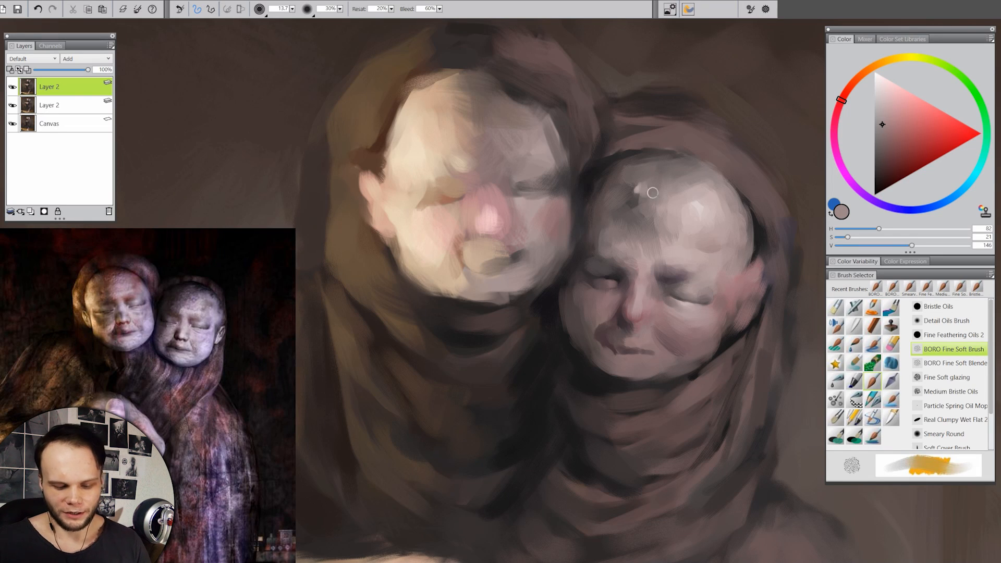
{"action": "left_click", "coordinate": [649, 194], "text": "alt"}
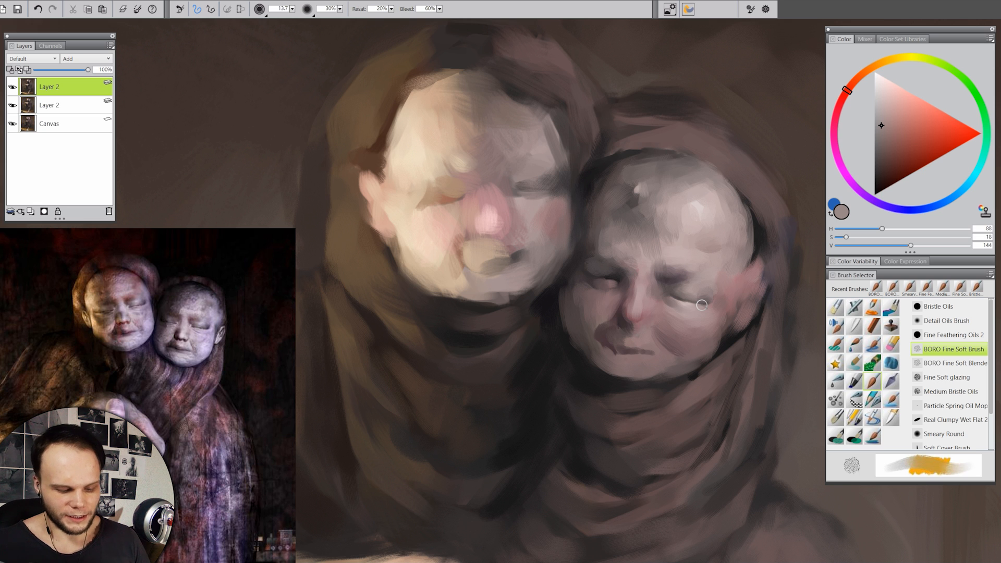
- Repaint the left figure's upper lip and the cheek fold beside the mouth with sampled skin tones
{"action": "left_click", "coordinate": [508, 245], "text": "alt"}
{"action": "left_click", "coordinate": [507, 247], "text": "alt"}
{"action": "mouse_move", "coordinate": [502, 248]}
{"action": "left_mouse_down"}
{"action": "mouse_move", "coordinate": [513, 248]}
{"action": "mouse_move", "coordinate": [493, 255]}
{"action": "left_mouse_up"}
{"action": "left_click", "coordinate": [458, 250], "text": "alt"}
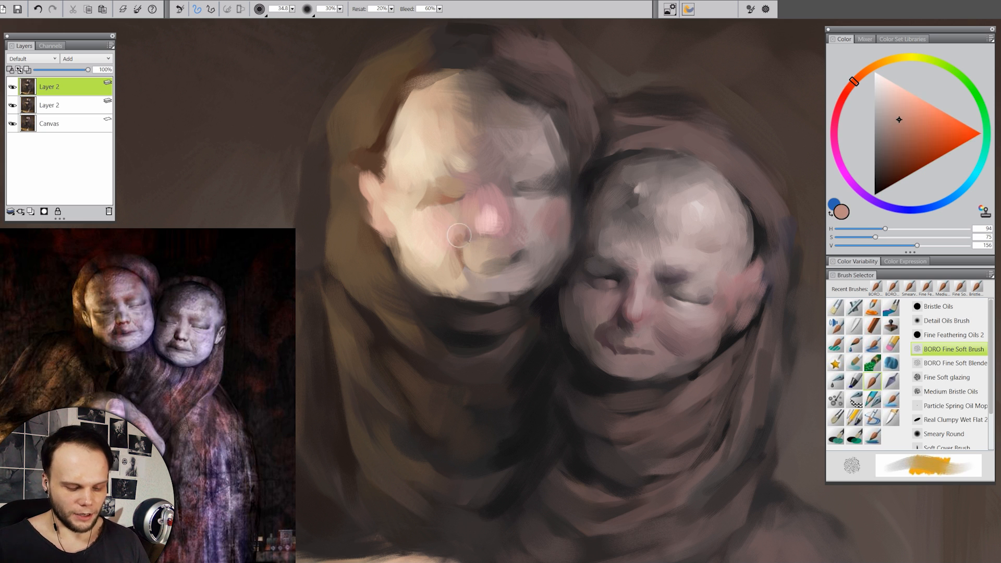
{"action": "left_click", "coordinate": [443, 239], "text": "alt"}
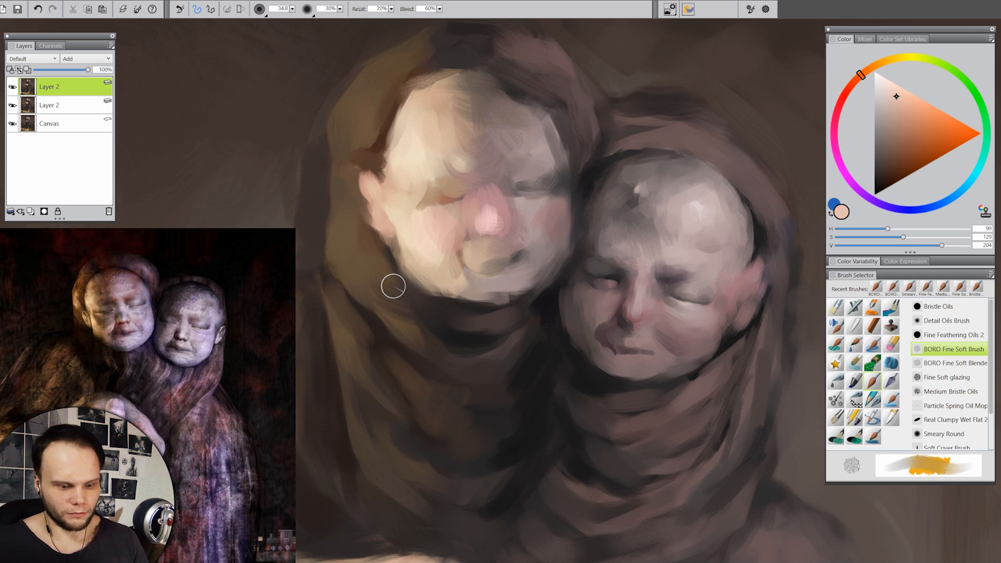
- Sample light and grey skin tones and reshape the left figure's lower lip, chin and shaded jaw, undoing one stroke
{"action": "left_click", "coordinate": [451, 203], "text": "alt"}
{"action": "left_click", "coordinate": [459, 250], "text": "alt"}
{"action": "mouse_move", "coordinate": [463, 258]}
{"action": "left_mouse_down"}
{"action": "mouse_move", "coordinate": [484, 265]}
{"action": "mouse_move", "coordinate": [495, 303]}
{"action": "left_mouse_up"}
{"action": "left_click", "coordinate": [428, 238], "text": "alt"}
{"action": "key", "text": "ctrl+z"}
{"action": "left_click_drag", "start_coordinate": [449, 280], "coordinate": [502, 292]}
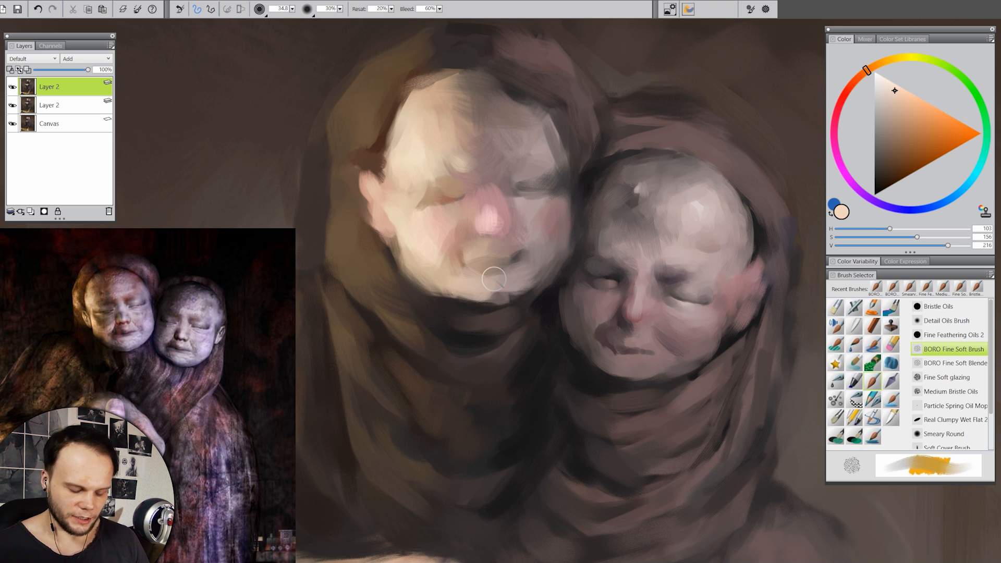
{"action": "left_click", "coordinate": [558, 229], "text": "alt"}
{"action": "left_click", "coordinate": [526, 274], "text": "alt"}
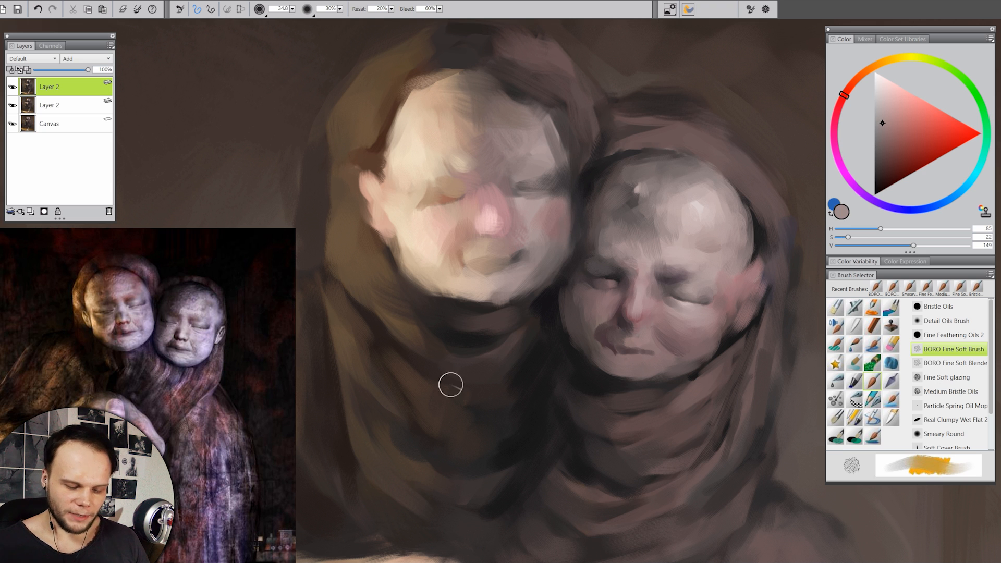
- Sample the hood's brown tones and paint its inner edge above the left figure's ear
{"action": "left_click", "coordinate": [426, 64], "text": "alt"}
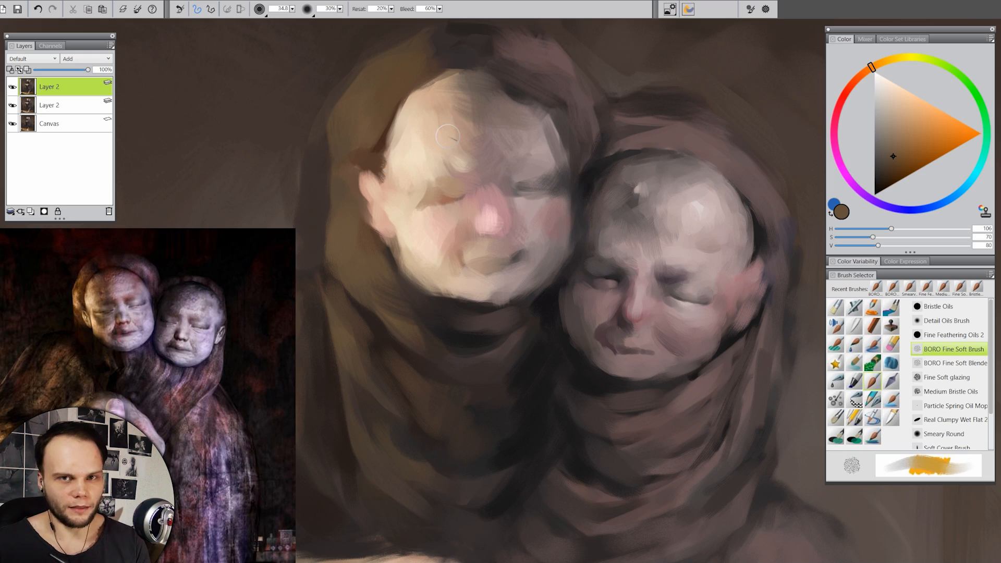
{"action": "left_click", "coordinate": [360, 201], "text": "alt"}
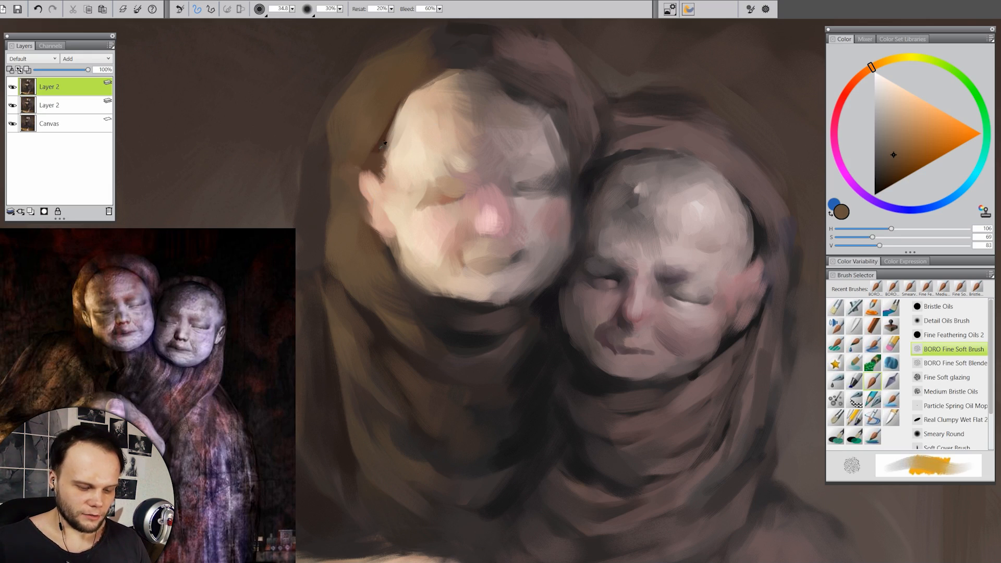
{"action": "left_click", "coordinate": [376, 164], "text": "alt"}
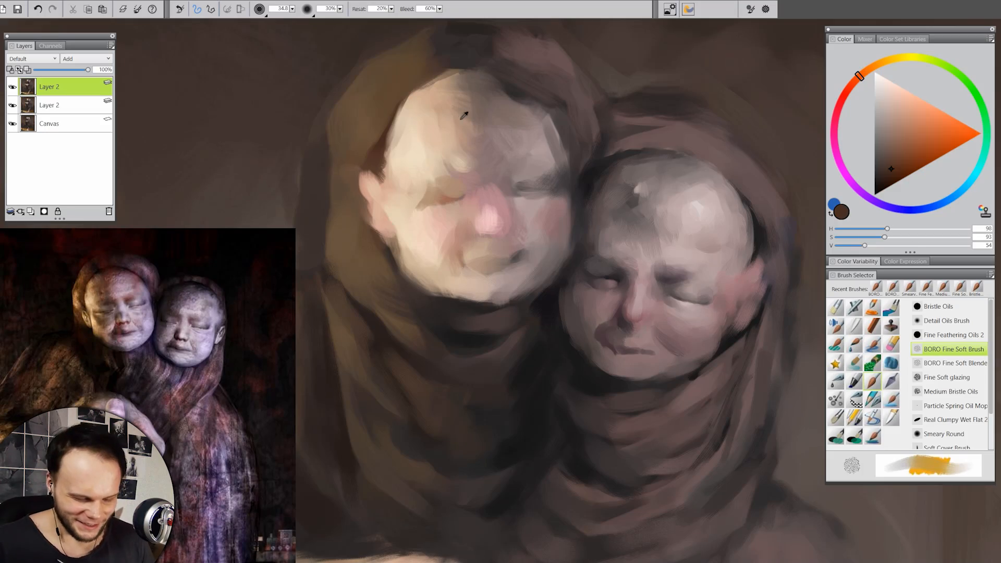
- Enlarge the brush to 67.3 and blend the light and shadow halves of the left figure's forehead with sampled tones
{"action": "left_click", "coordinate": [464, 114], "text": "alt"}
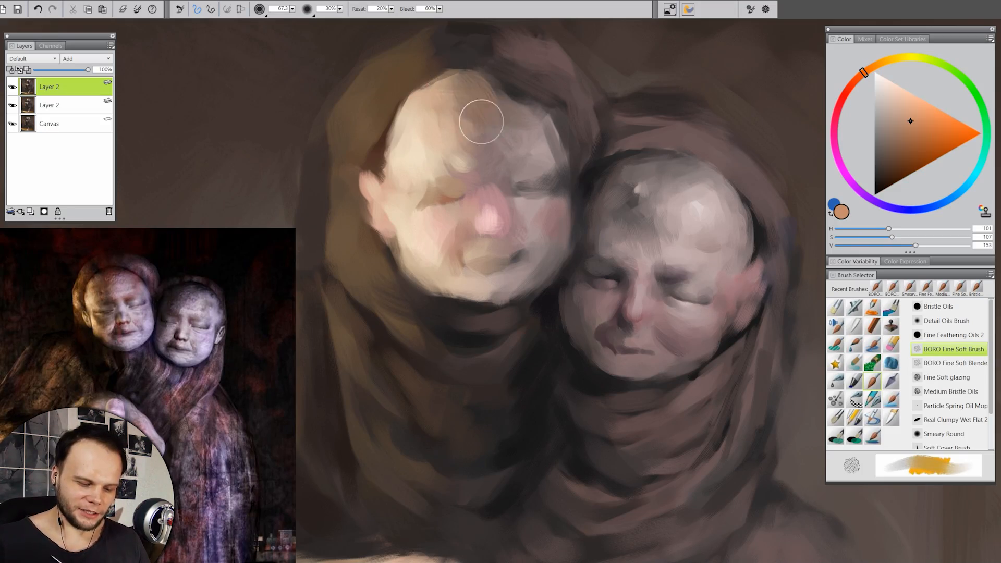
{"action": "left_click", "coordinate": [459, 90], "text": "alt"}
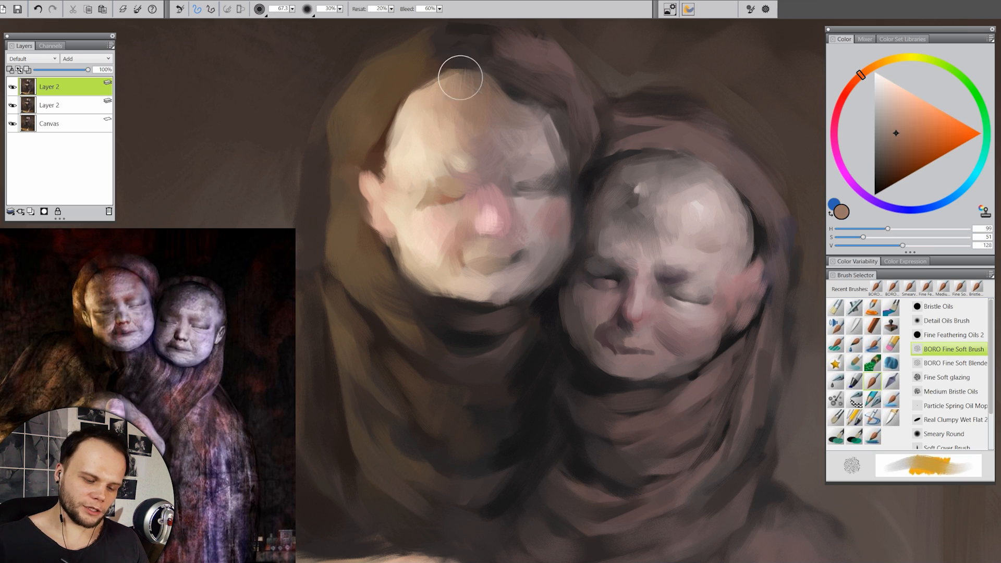
{"action": "left_click", "coordinate": [521, 112], "text": "alt"}
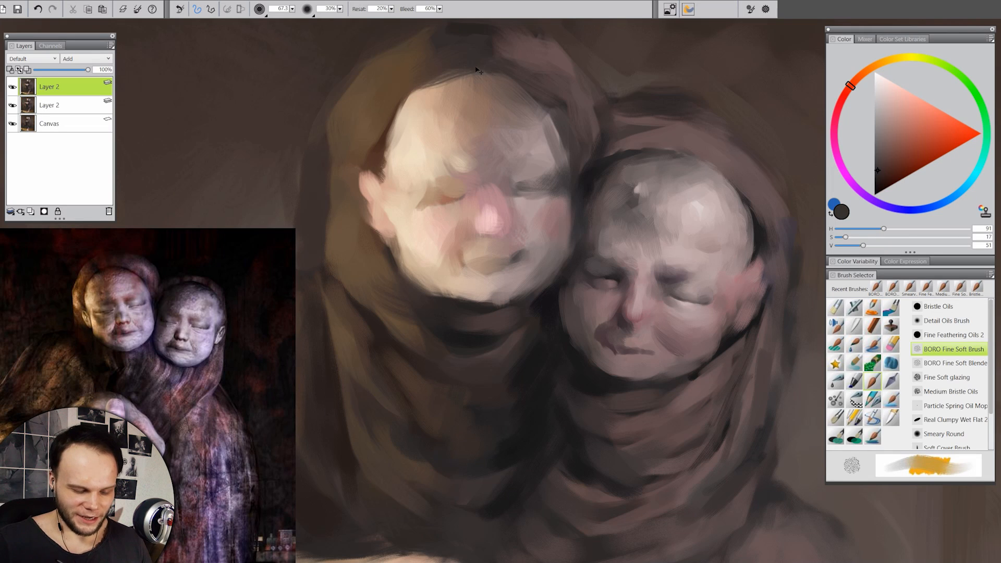
- Paint the hood's dark inner edge around the top of the left figure's forehead with sampled shadow tones
{"action": "left_click_drag", "start_coordinate": [484, 56], "coordinate": [479, 65]}
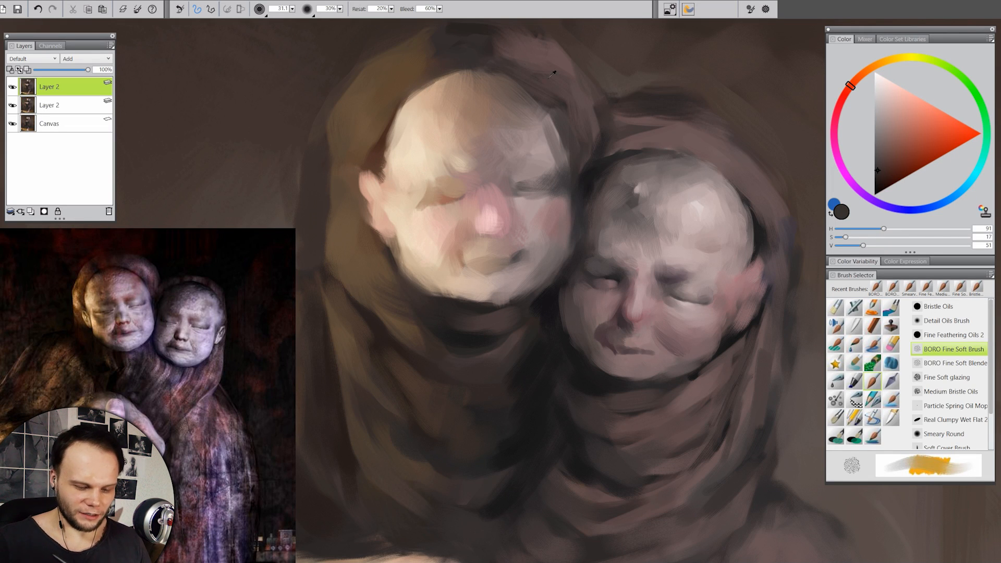
{"action": "left_click", "coordinate": [553, 306], "text": "alt"}
{"action": "left_click_drag", "start_coordinate": [402, 98], "coordinate": [409, 101]}
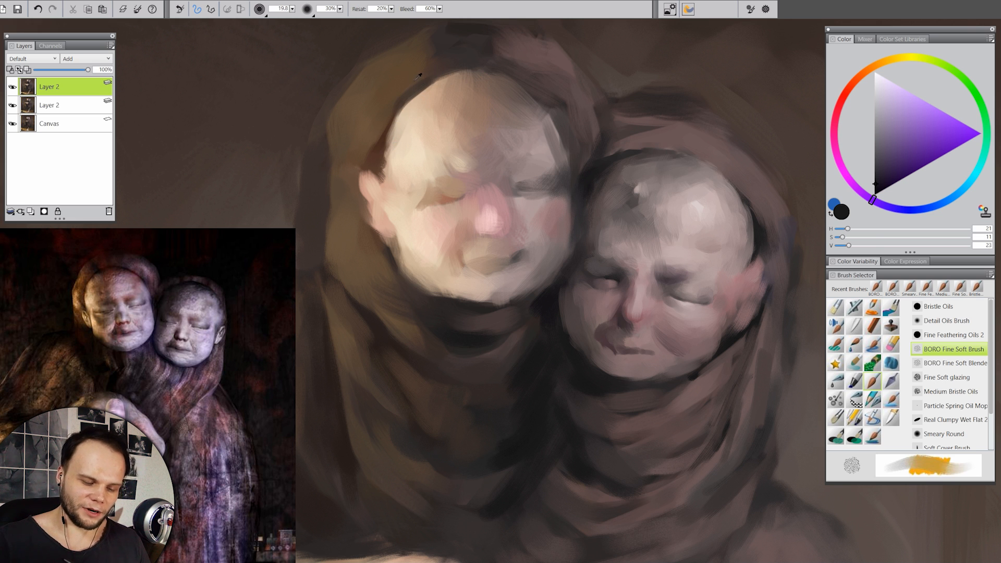
- Sample light forehead tones with a 51.1 brush and smooth the left figure's forehead and inner brow
{"action": "left_click", "coordinate": [391, 100], "text": "alt"}
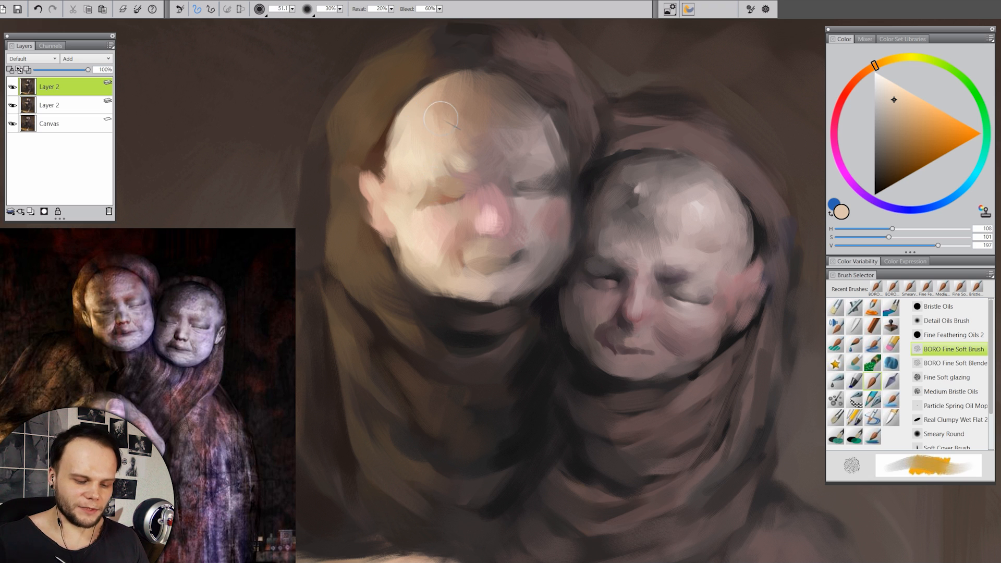
{"action": "left_click", "coordinate": [411, 147], "text": "alt"}
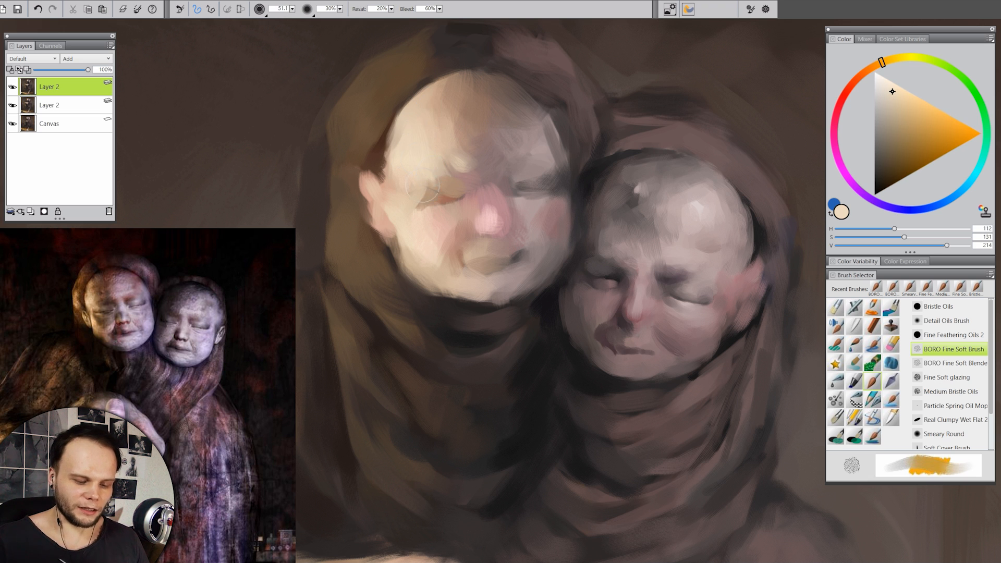
{"action": "left_click", "coordinate": [439, 108], "text": "alt"}
{"action": "left_click", "coordinate": [446, 108], "text": "alt"}
{"action": "left_click", "coordinate": [441, 109], "text": "alt"}
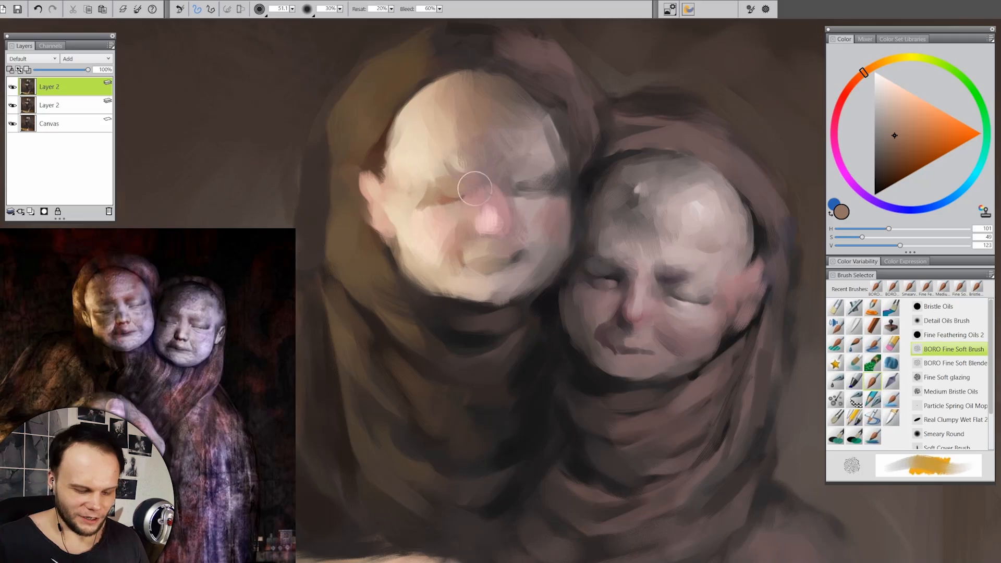
- Reduce the brush to 19.7 and refine the right figure's nose tip and inner brow with sampled reddish and light tones
{"action": "key", "text": "bracketleft"}
{"action": "key", "text": "bracketleft"}
{"action": "key", "text": "bracketleft"}
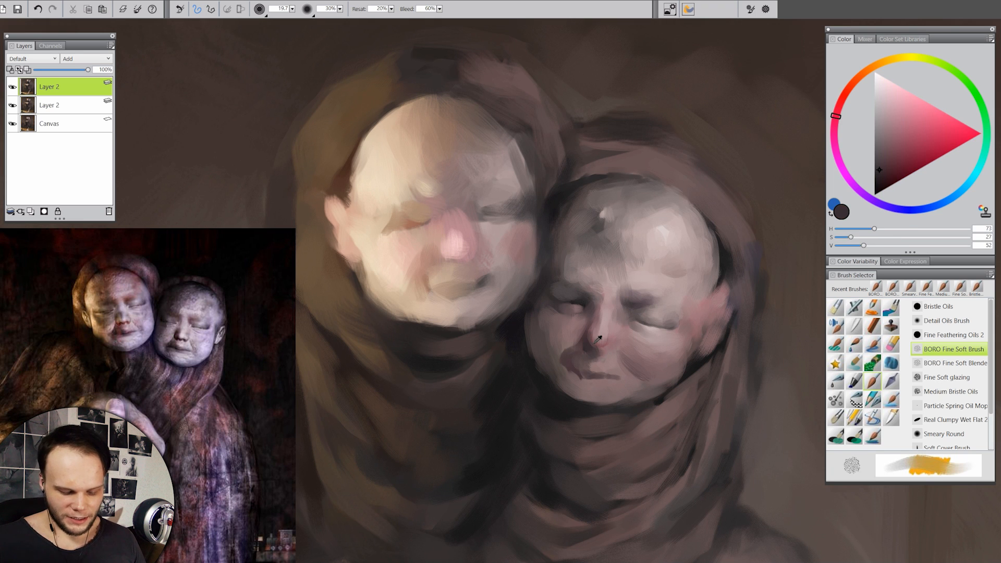
{"action": "left_click", "coordinate": [596, 341], "text": "alt"}
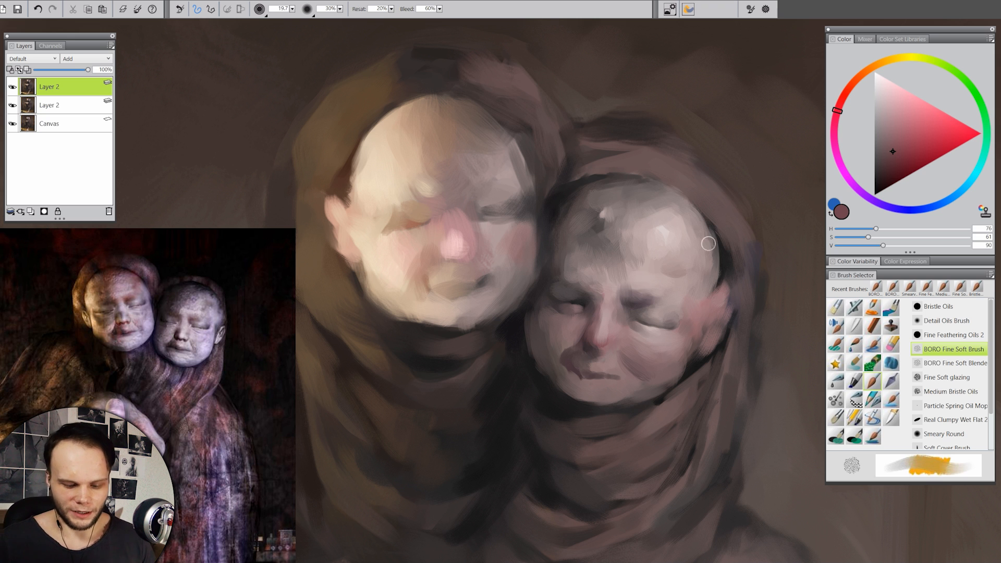
{"action": "left_click", "coordinate": [631, 264], "text": "alt"}
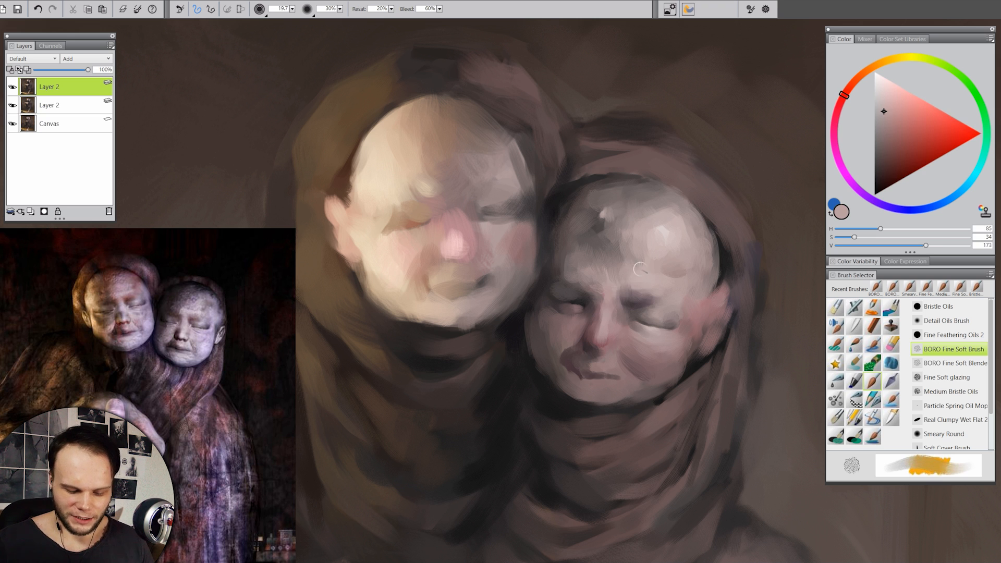
{"action": "left_click", "coordinate": [628, 276], "text": "alt"}
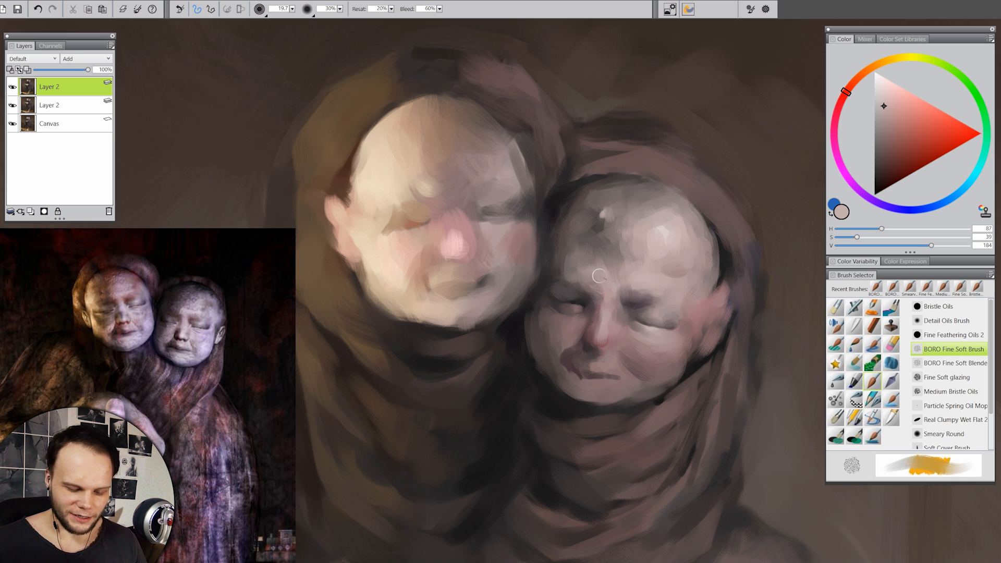
- Model the right figure's forehead and frown crease between the brows with sampled grey and highlight tones
{"action": "left_click", "coordinate": [588, 260], "text": "alt"}
{"action": "left_click_drag", "start_coordinate": [586, 259], "coordinate": [598, 256]}
{"action": "left_click", "coordinate": [597, 263], "text": "alt"}
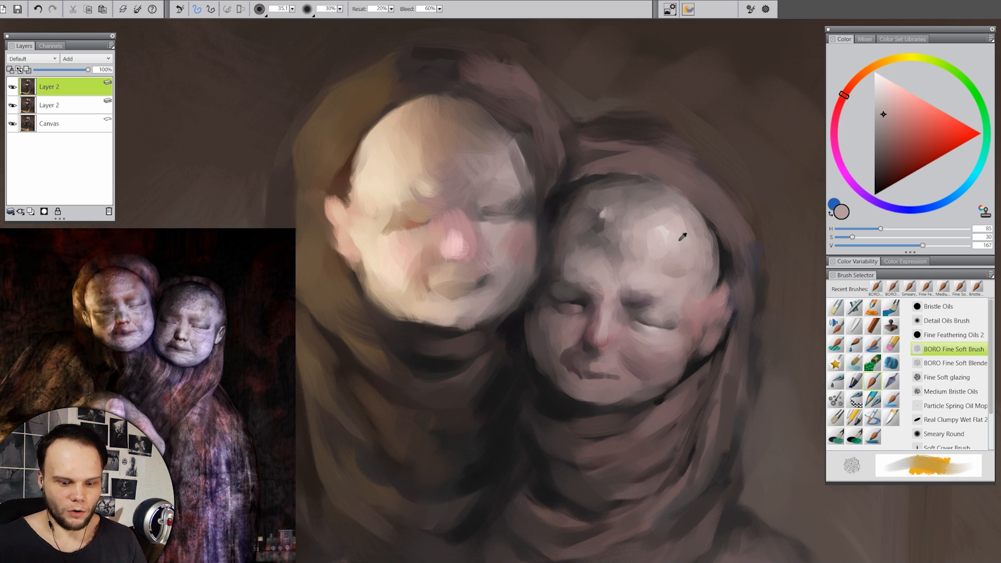
{"action": "left_click", "coordinate": [664, 232], "text": "alt"}
{"action": "left_click_drag", "start_coordinate": [663, 233], "coordinate": [656, 234]}
{"action": "mouse_move", "coordinate": [600, 264]}
{"action": "left_mouse_down"}
{"action": "mouse_move", "coordinate": [610, 293]}
{"action": "mouse_move", "coordinate": [608, 284]}
{"action": "left_mouse_up"}
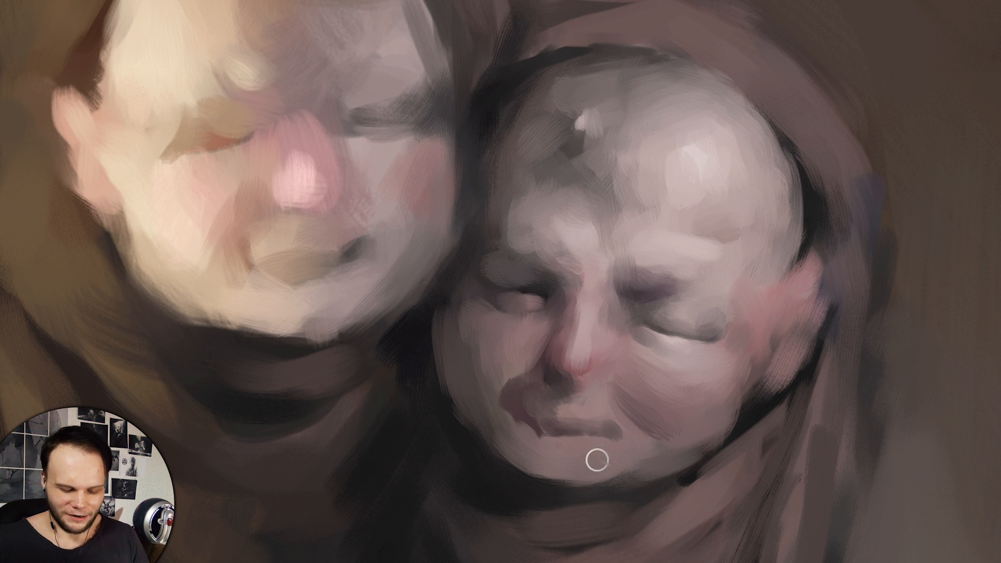
- Sample the cheek tone beside the right figure's mouth and soften the shadows around the lips and cheek
{"action": "left_click_drag", "start_coordinate": [821, 349], "coordinate": [853, 368]}
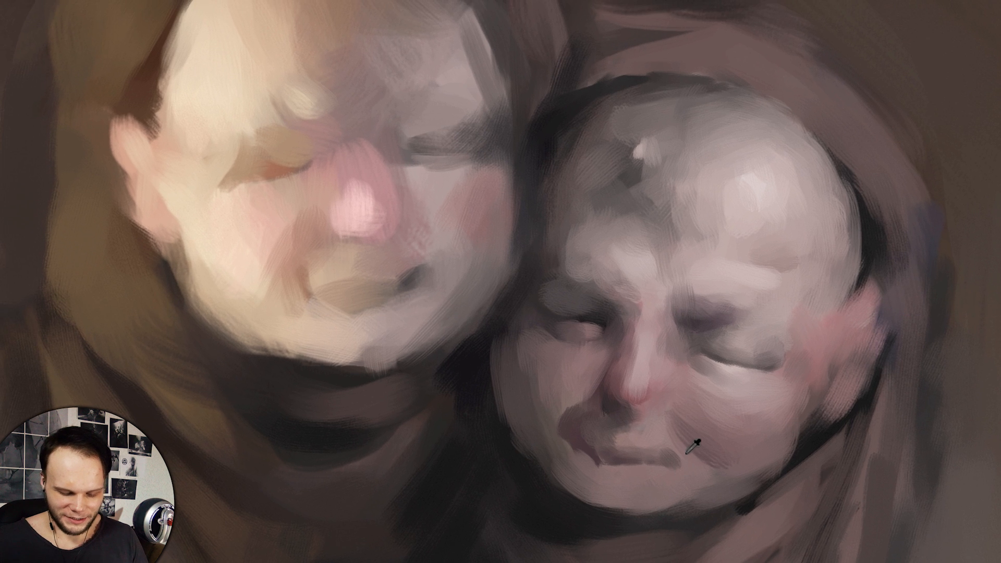
{"action": "left_click", "coordinate": [666, 443], "text": "alt"}
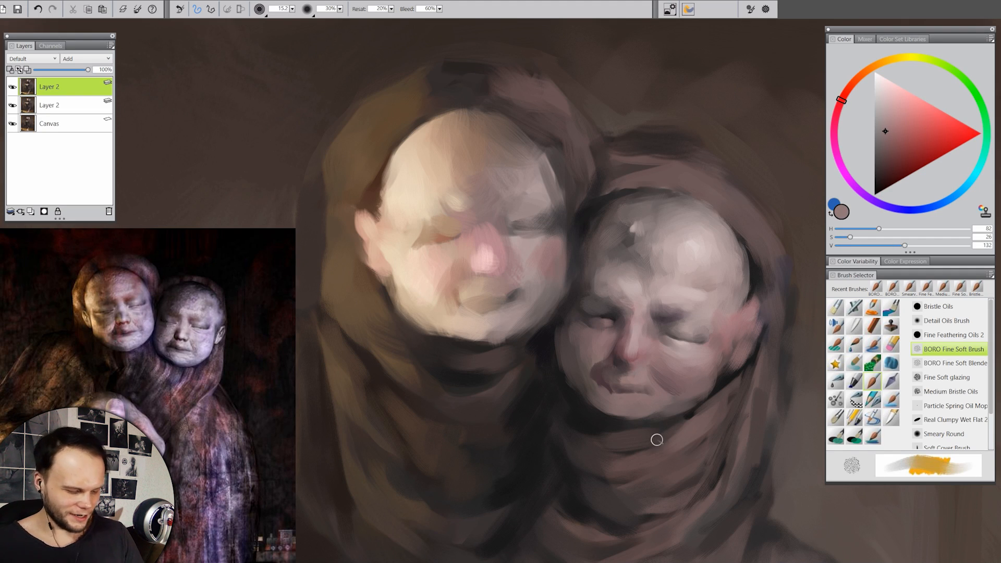
- Model the right figure's chin and outer brow with sampled dark and greyish-pink tones
{"action": "left_click", "coordinate": [605, 375], "text": "alt"}
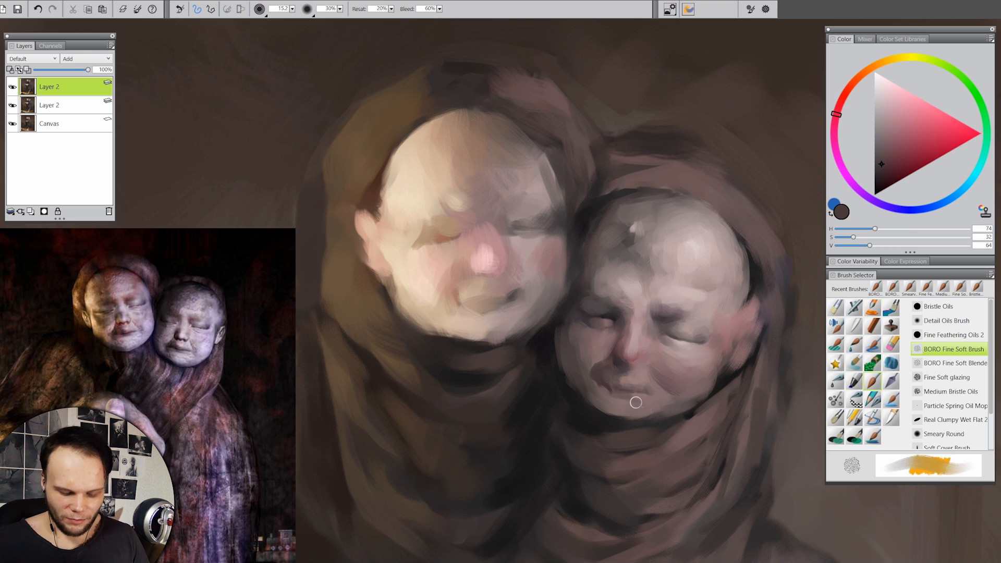
{"action": "left_click", "coordinate": [621, 402], "text": "alt"}
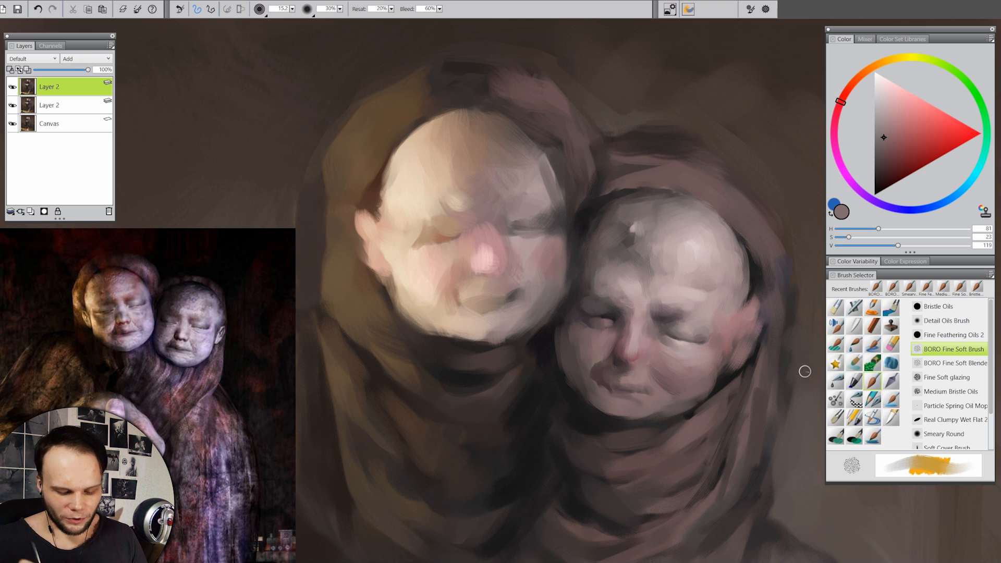
{"action": "left_click", "coordinate": [707, 292], "text": "alt"}
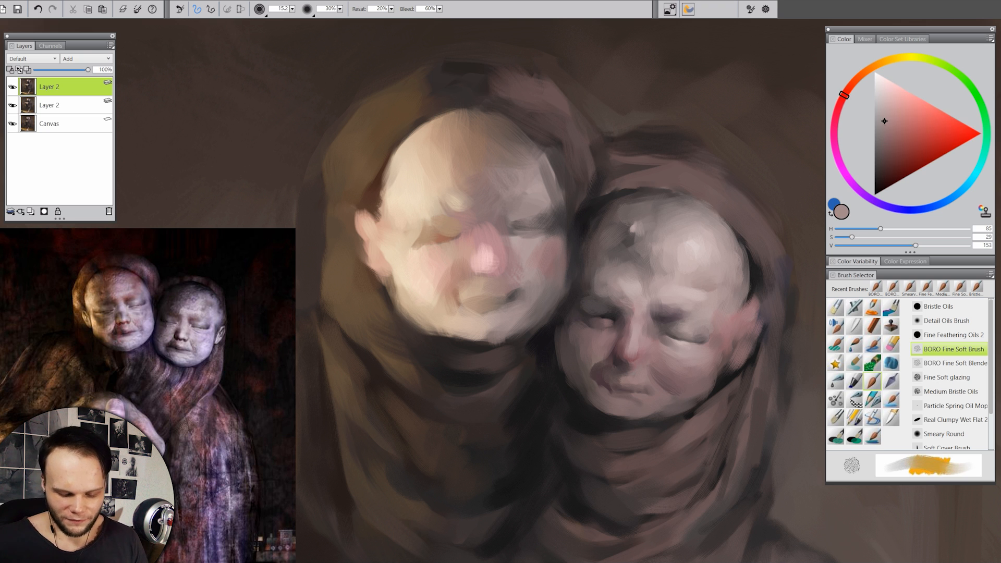
{"action": "left_click", "coordinate": [702, 298], "text": "alt"}
- Define the right figure's lips and mouth corner with sampled dark tones, setting the brush opacity to 100%
{"action": "left_click", "coordinate": [623, 394], "text": "alt"}
{"action": "left_click", "coordinate": [636, 351], "text": "alt"}
{"action": "left_click", "coordinate": [585, 407], "text": "alt"}
{"action": "key", "text": "ctrl+z"}
{"action": "left_click_drag", "start_coordinate": [601, 378], "coordinate": [621, 396]}
{"action": "key", "text": "0"}
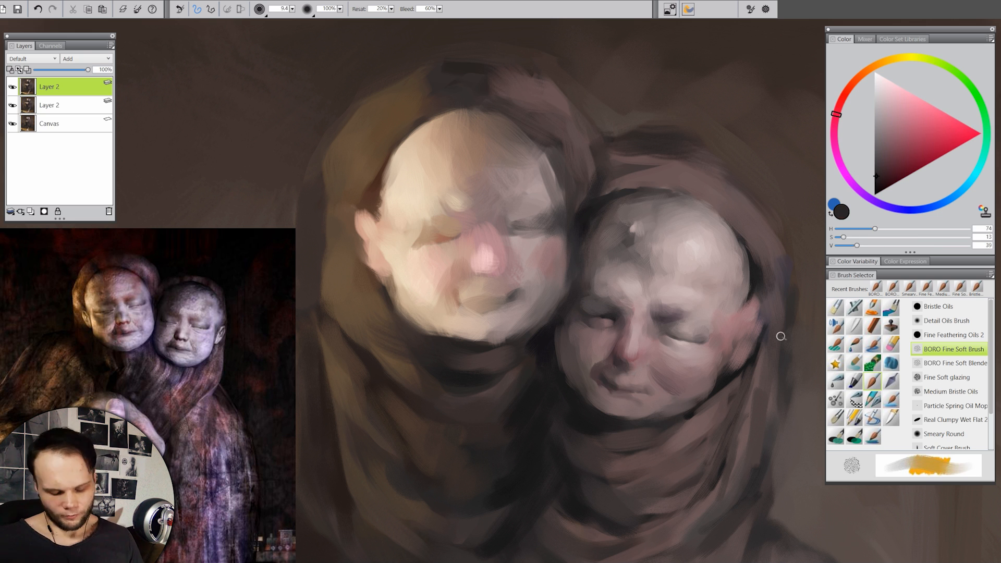
- Shade the right figure's temple beside the ear with sampled grey-brown tones and a brush around size 28.5
{"action": "left_click", "coordinate": [742, 303], "text": "alt"}
{"action": "left_click_drag", "start_coordinate": [733, 308], "coordinate": [743, 309]}
{"action": "mouse_move", "coordinate": [734, 307]}
{"action": "left_mouse_down"}
{"action": "mouse_move", "coordinate": [730, 322]}
{"action": "mouse_move", "coordinate": [734, 304]}
{"action": "left_mouse_up"}
{"action": "key", "text": "ctrl+z"}
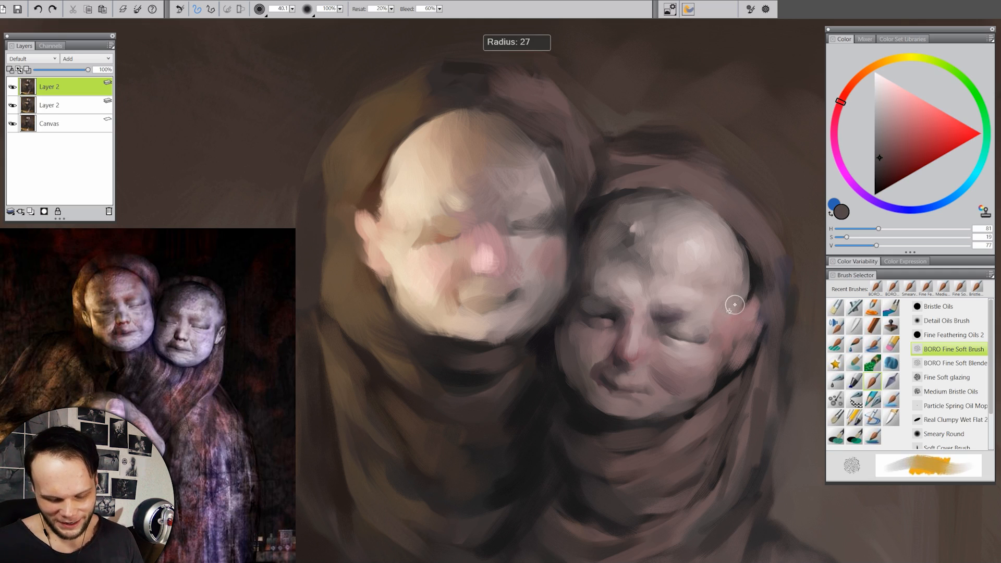
{"action": "left_click_drag", "start_coordinate": [730, 311], "coordinate": [728, 313]}
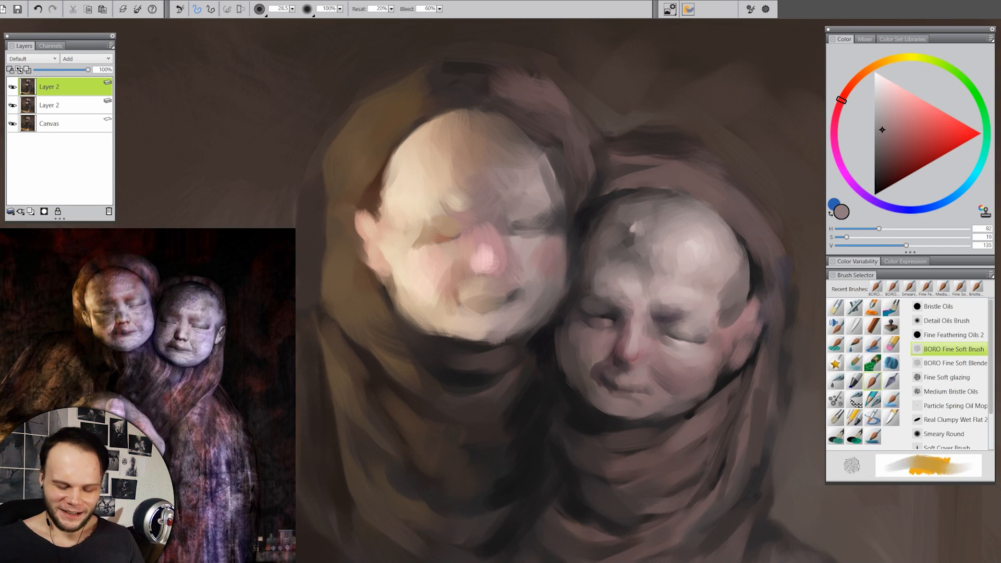
{"action": "key", "text": "ctrl+z"}
{"action": "left_click_drag", "start_coordinate": [736, 270], "coordinate": [717, 296]}
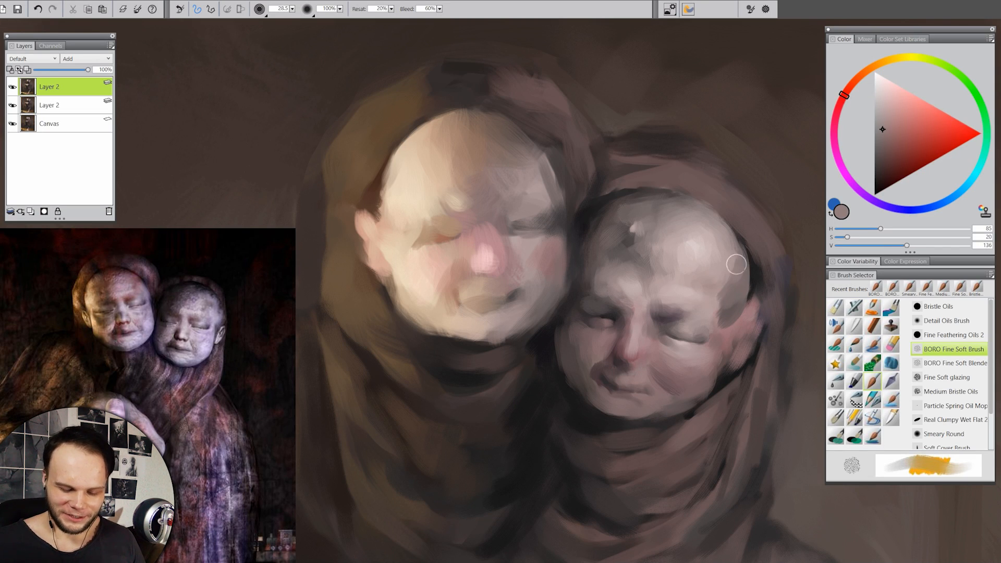
- Darken the hood shadow around the right figure's ear with sampled near-black tones and reduce the brush to 20.4
{"action": "left_click", "coordinate": [746, 386], "text": "alt"}
{"action": "left_click", "coordinate": [782, 304], "text": "alt"}
{"action": "mouse_move", "coordinate": [761, 306]}
{"action": "left_mouse_down"}
{"action": "mouse_move", "coordinate": [762, 256]}
{"action": "mouse_move", "coordinate": [777, 312]}
{"action": "left_mouse_up"}
{"action": "key", "text": "ctrl+z"}
{"action": "left_click", "coordinate": [745, 363], "text": "alt"}
{"action": "key", "text": "bracketleft"}
{"action": "key", "text": "bracketleft"}
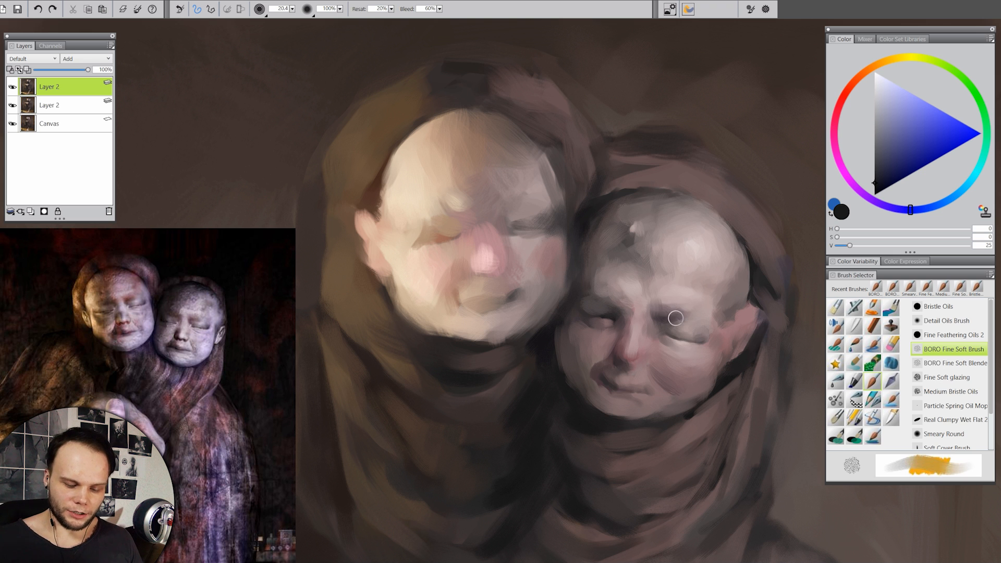
{"action": "left_click_drag", "start_coordinate": [654, 302], "coordinate": [753, 330]}
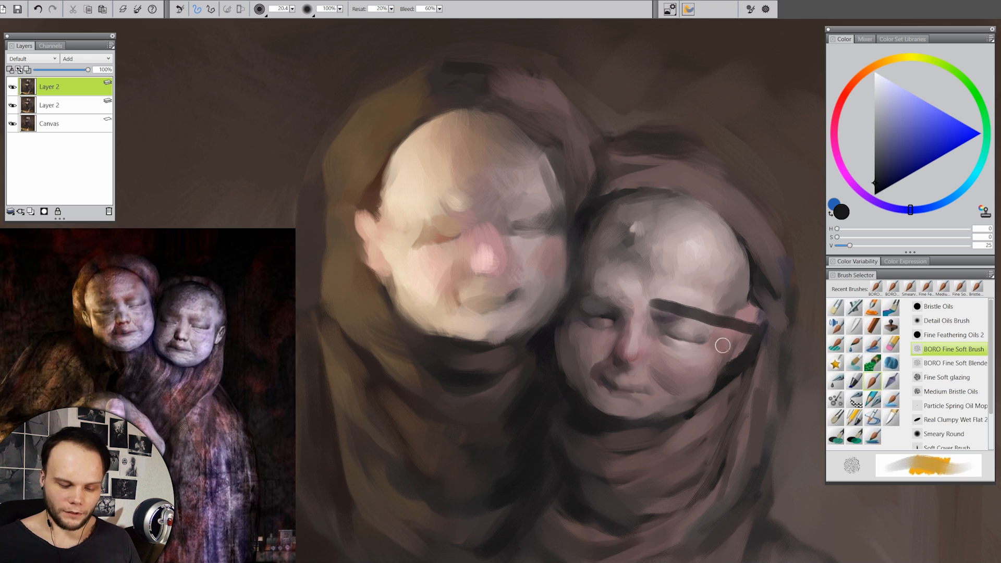
{"action": "left_click_drag", "start_coordinate": [646, 368], "coordinate": [727, 384]}
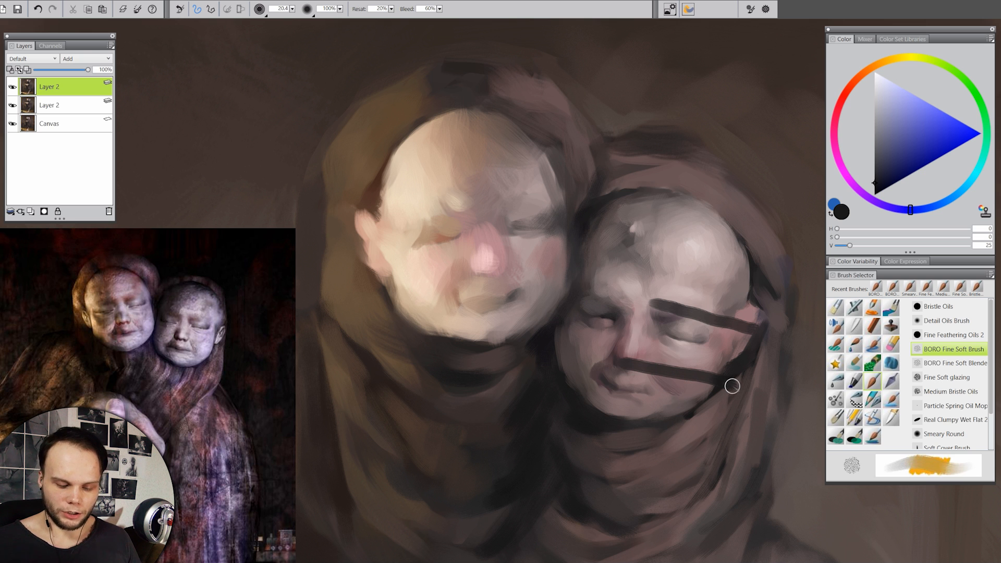
{"action": "key", "text": "ctrl+z"}
{"action": "key", "text": "ctrl+z"}
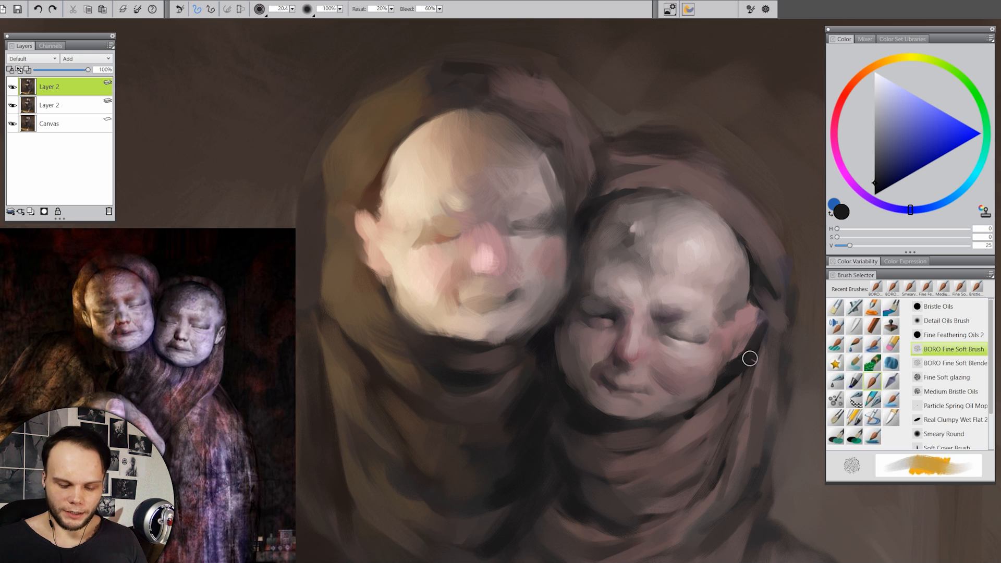
- Deepen the shadow at the right figure's inner eye with sampled dark tones and retouch the light bump on the forehead
{"action": "left_click", "coordinate": [733, 378], "text": "alt"}
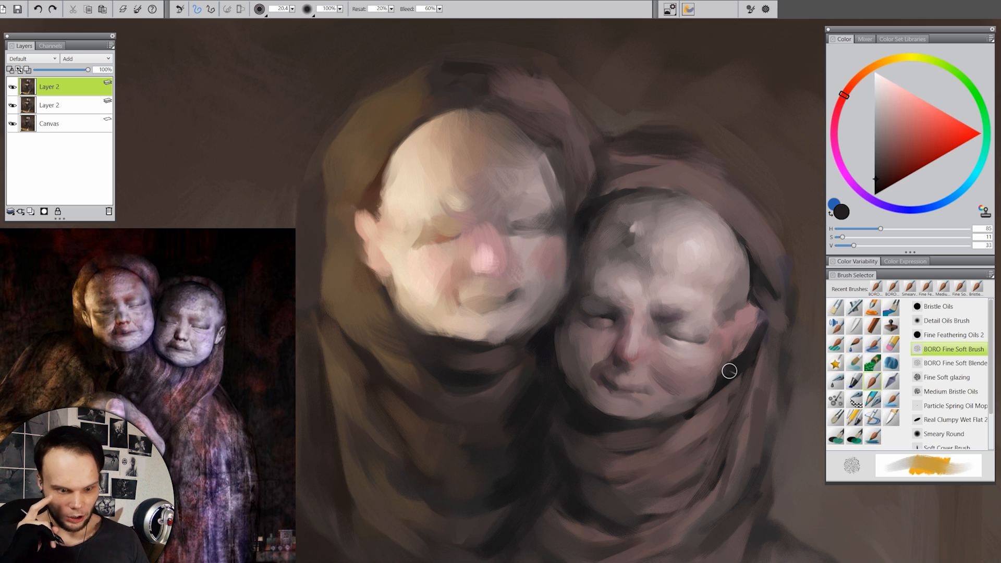
{"action": "left_click", "coordinate": [634, 227], "text": "alt"}
{"action": "mouse_move", "coordinate": [657, 319]}
{"action": "left_mouse_down"}
{"action": "mouse_move", "coordinate": [677, 323]}
{"action": "mouse_move", "coordinate": [655, 336]}
{"action": "left_mouse_up"}
{"action": "key", "text": "F2"}
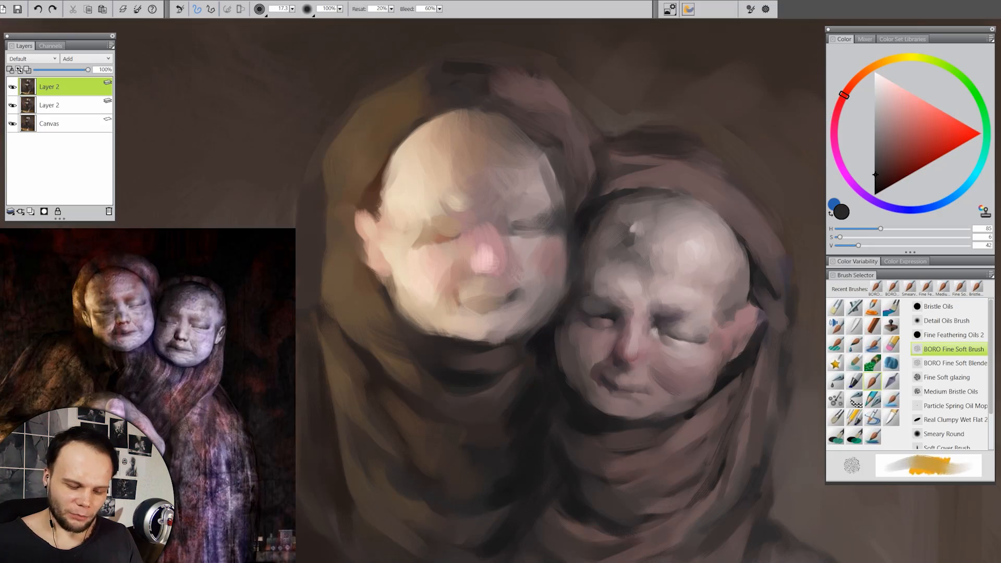
{"action": "left_click_drag", "start_coordinate": [637, 234], "coordinate": [631, 238]}
{"action": "left_click", "coordinate": [634, 245], "text": "alt"}
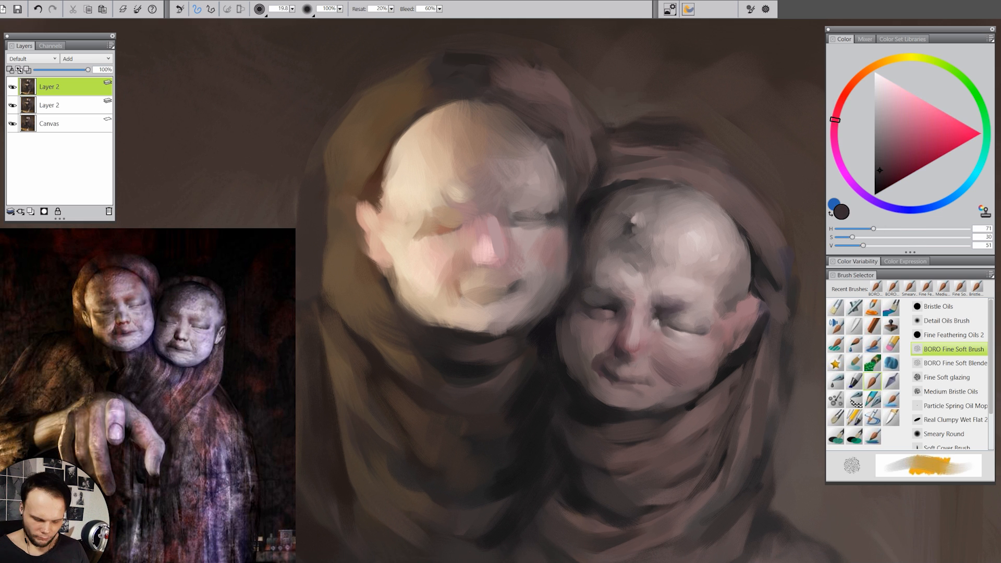
- Model the right figure's jaw, temple and lower lip with sampled nose, cheek and muted lip tones
{"action": "left_click", "coordinate": [640, 350], "text": "alt"}
{"action": "left_click", "coordinate": [604, 366], "text": "alt"}
{"action": "left_click", "coordinate": [484, 286], "text": "alt"}
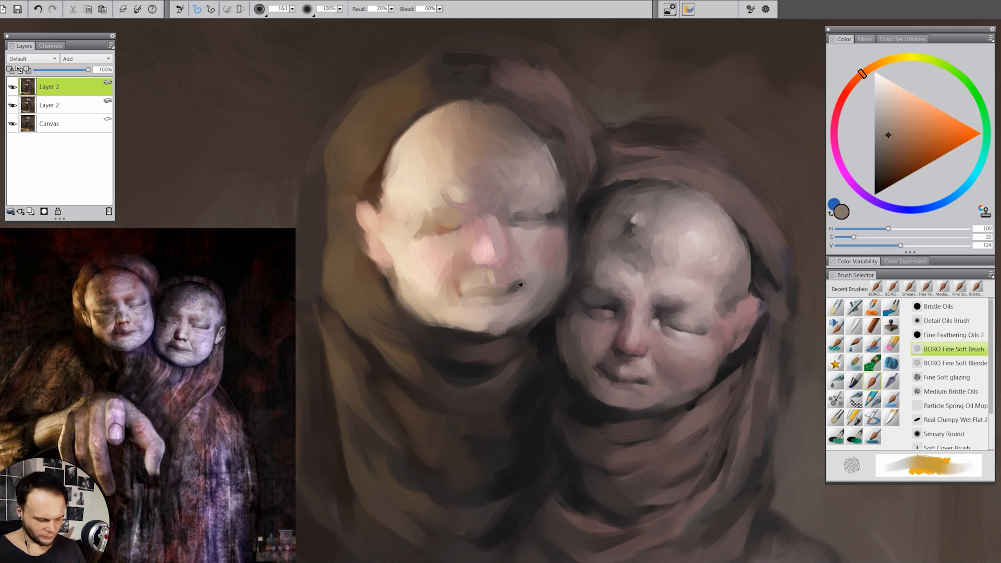
{"action": "left_click_drag", "start_coordinate": [715, 373], "coordinate": [680, 404]}
{"action": "left_click_drag", "start_coordinate": [743, 258], "coordinate": [727, 331]}
{"action": "left_click_drag", "start_coordinate": [615, 388], "coordinate": [633, 398]}
- Define the right figure's cheek and chin contour against the hood, and shade beneath the chin and earlobe
{"action": "left_click", "coordinate": [682, 370], "text": "alt"}
{"action": "left_click_drag", "start_coordinate": [574, 349], "coordinate": [593, 373]}
{"action": "left_click", "coordinate": [563, 383], "text": "alt"}
{"action": "mouse_move", "coordinate": [559, 333]}
{"action": "left_mouse_down"}
{"action": "mouse_move", "coordinate": [568, 375]}
{"action": "mouse_move", "coordinate": [628, 410]}
{"action": "left_mouse_up"}
{"action": "left_click_drag", "start_coordinate": [633, 409], "coordinate": [698, 398]}
{"action": "left_click_drag", "start_coordinate": [621, 434], "coordinate": [667, 432]}
{"action": "left_click_drag", "start_coordinate": [748, 355], "coordinate": [724, 386]}
{"action": "left_click", "coordinate": [743, 359], "text": "alt"}
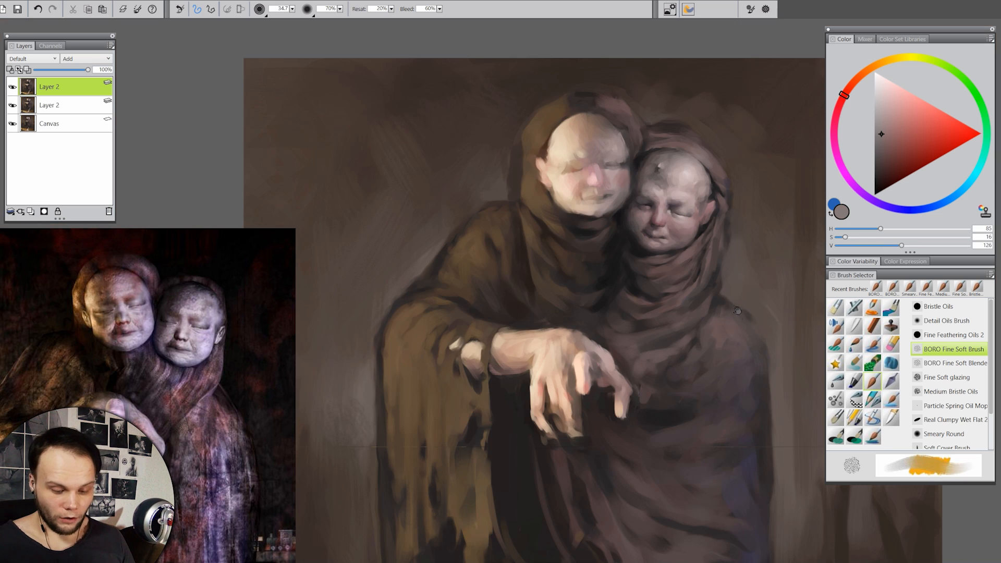
{"action": "left_click_drag", "start_coordinate": [537, 396], "coordinate": [620, 443]}
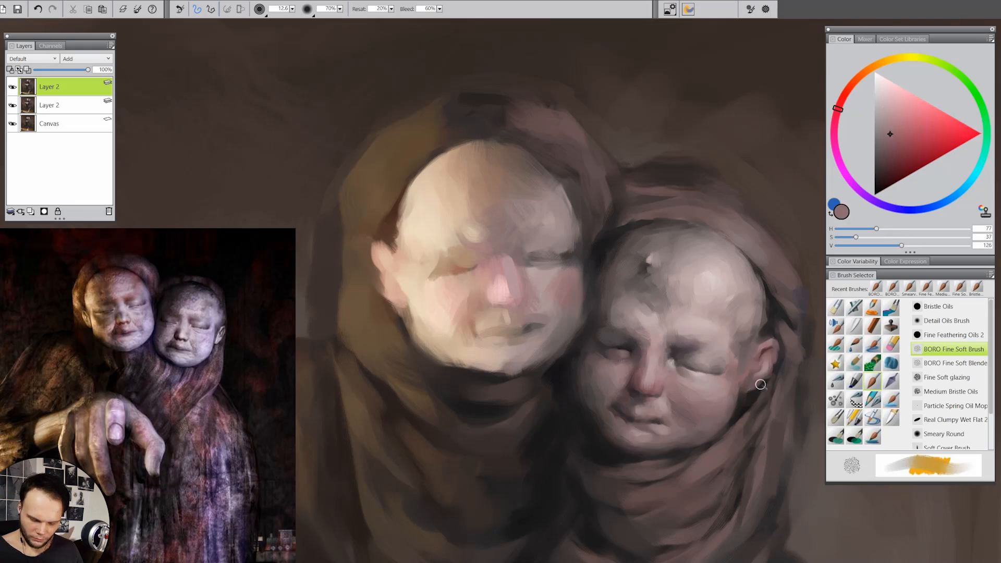
- Model the shadowed half of the left figure's face, refining the forehead, closed eye, cheek edge, mouth and chin
{"action": "left_click", "coordinate": [470, 218], "text": "alt"}
{"action": "left_click_drag", "start_coordinate": [514, 167], "coordinate": [545, 209]}
{"action": "left_click_drag", "start_coordinate": [583, 279], "coordinate": [580, 318]}
{"action": "left_click_drag", "start_coordinate": [542, 265], "coordinate": [566, 267]}
{"action": "left_click_drag", "start_coordinate": [526, 322], "coordinate": [547, 319]}
{"action": "left_click_drag", "start_coordinate": [509, 365], "coordinate": [544, 348]}
{"action": "left_click_drag", "start_coordinate": [514, 254], "coordinate": [538, 257]}
- Refine the left figure's lit brow and jaw edge, and sharpen the mouth with sampled tones
{"action": "left_click", "coordinate": [453, 266], "text": "alt"}
{"action": "mouse_move", "coordinate": [436, 273]}
{"action": "left_mouse_down"}
{"action": "mouse_move", "coordinate": [475, 268]}
{"action": "mouse_move", "coordinate": [486, 230]}
{"action": "left_mouse_up"}
{"action": "left_click_drag", "start_coordinate": [414, 333], "coordinate": [451, 363]}
{"action": "left_click", "coordinate": [583, 279], "text": "alt"}
{"action": "left_click_drag", "start_coordinate": [508, 336], "coordinate": [537, 328]}
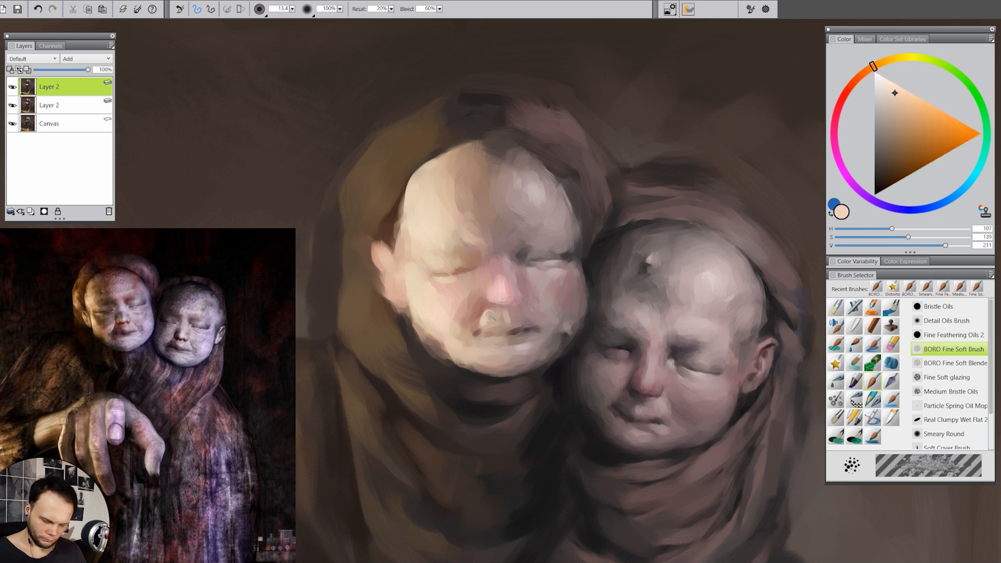
- Paint the left figure's chin, lip line and cheek edge, and add tone to the shadowed temple and inner eye
{"action": "left_click_drag", "start_coordinate": [474, 365], "coordinate": [505, 359]}
{"action": "left_click_drag", "start_coordinate": [490, 321], "coordinate": [521, 331]}
{"action": "left_click_drag", "start_coordinate": [584, 282], "coordinate": [580, 320]}
{"action": "left_click_drag", "start_coordinate": [563, 258], "coordinate": [576, 254]}
{"action": "left_click_drag", "start_coordinate": [553, 170], "coordinate": [576, 227]}
{"action": "left_click", "coordinate": [540, 191], "text": "alt"}
{"action": "mouse_move", "coordinate": [523, 253]}
{"action": "left_mouse_down"}
{"action": "mouse_move", "coordinate": [628, 322]}
{"action": "mouse_move", "coordinate": [532, 249]}
{"action": "left_mouse_up"}
- Nudge the lit edge of the left figure's forehead with the Distorto brush, and return to the BORO Fine Soft Brush
{"action": "left_click", "coordinate": [892, 288]}
{"action": "left_click_drag", "start_coordinate": [409, 172], "coordinate": [403, 174]}
{"action": "left_click", "coordinate": [876, 288]}
- Shape the left figure's lower lip, chin and nose with a tone sampled beside the nose
{"action": "left_click", "coordinate": [527, 284], "text": "alt"}
{"action": "left_click_drag", "start_coordinate": [511, 342], "coordinate": [542, 338]}
{"action": "left_click_drag", "start_coordinate": [482, 368], "coordinate": [510, 345]}
{"action": "left_click_drag", "start_coordinate": [495, 274], "coordinate": [507, 309]}
- Reshape the left figure's ear by painting sampled hood color over its upper part and along the jaw
{"action": "left_click", "coordinate": [365, 245], "text": "alt"}
{"action": "left_click_drag", "start_coordinate": [383, 240], "coordinate": [374, 292]}
{"action": "left_click_drag", "start_coordinate": [383, 260], "coordinate": [402, 265]}
{"action": "left_click_drag", "start_coordinate": [387, 304], "coordinate": [407, 319]}
- Define the left figure's closed eyelids and the brow on the shadowed side with sampled tones
{"action": "mouse_move", "coordinate": [461, 273]}
{"action": "left_mouse_down"}
{"action": "mouse_move", "coordinate": [486, 267]}
{"action": "mouse_move", "coordinate": [493, 287]}
{"action": "left_mouse_up"}
{"action": "left_click", "coordinate": [580, 244], "text": "alt"}
{"action": "mouse_move", "coordinate": [576, 228]}
{"action": "left_mouse_down"}
{"action": "mouse_move", "coordinate": [583, 262]}
{"action": "mouse_move", "coordinate": [540, 258]}
{"action": "left_mouse_up"}
{"action": "left_click_drag", "start_coordinate": [528, 271], "coordinate": [557, 274]}
{"action": "left_click", "coordinate": [537, 265], "text": "alt"}
- Sample the left figure's light chin tone and paint a warm highlight on the right figure's chin near the mouth corner
{"action": "left_click", "coordinate": [495, 350], "text": "alt"}
{"action": "left_click_drag", "start_coordinate": [614, 424], "coordinate": [629, 441]}
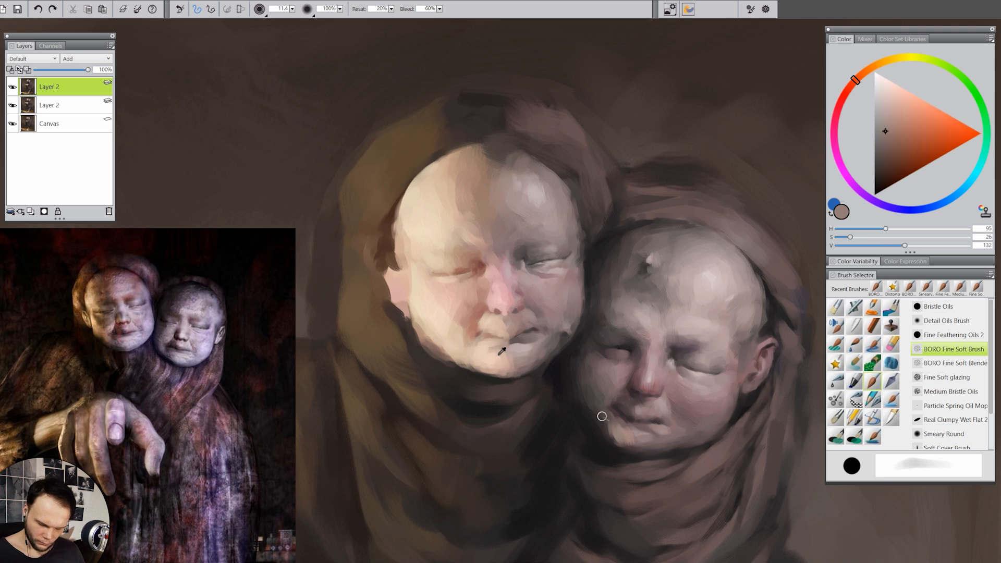
{"action": "scroll", "coordinate": [521, 292], "scroll_direction": "up", "scroll_amount": 2}
{"action": "left_click_drag", "start_coordinate": [493, 217], "coordinate": [509, 268]}
{"action": "left_click", "coordinate": [636, 238], "text": "alt"}
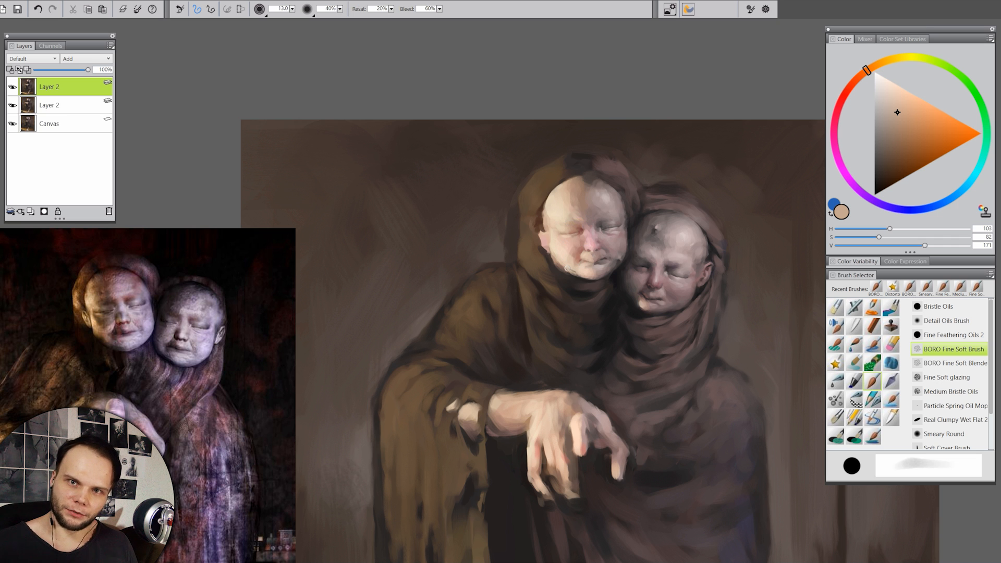
- Sample the left figure's pink nose color, pick a darker, duller shade and model the nose tip and nostril
{"action": "scroll", "coordinate": [578, 238], "scroll_direction": "down", "scroll_amount": 3}
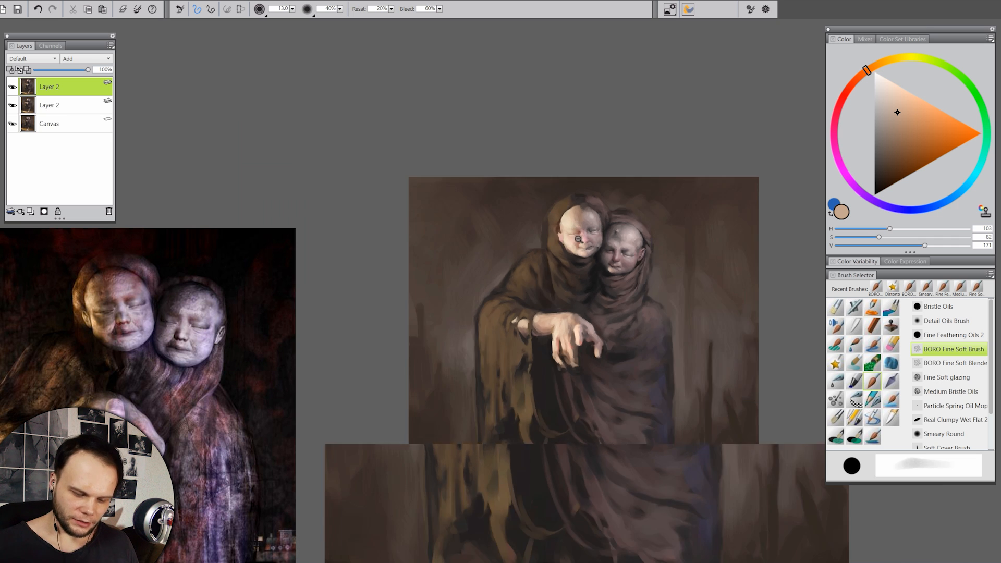
{"action": "scroll", "coordinate": [581, 239], "scroll_direction": "up", "scroll_amount": 4}
{"action": "scroll", "coordinate": [581, 240], "scroll_direction": "up", "scroll_amount": 2}
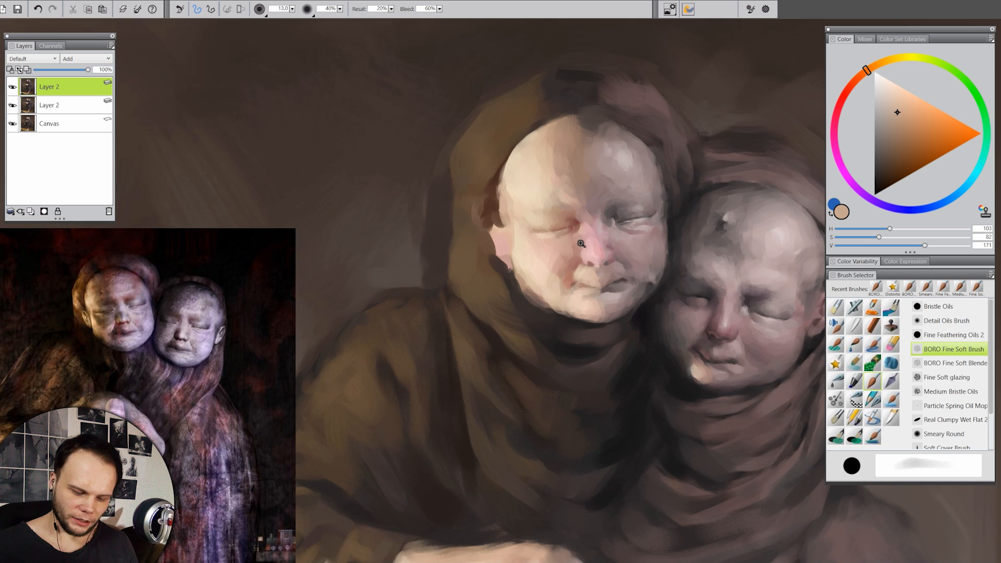
{"action": "left_click_drag", "start_coordinate": [595, 285], "coordinate": [594, 292]}
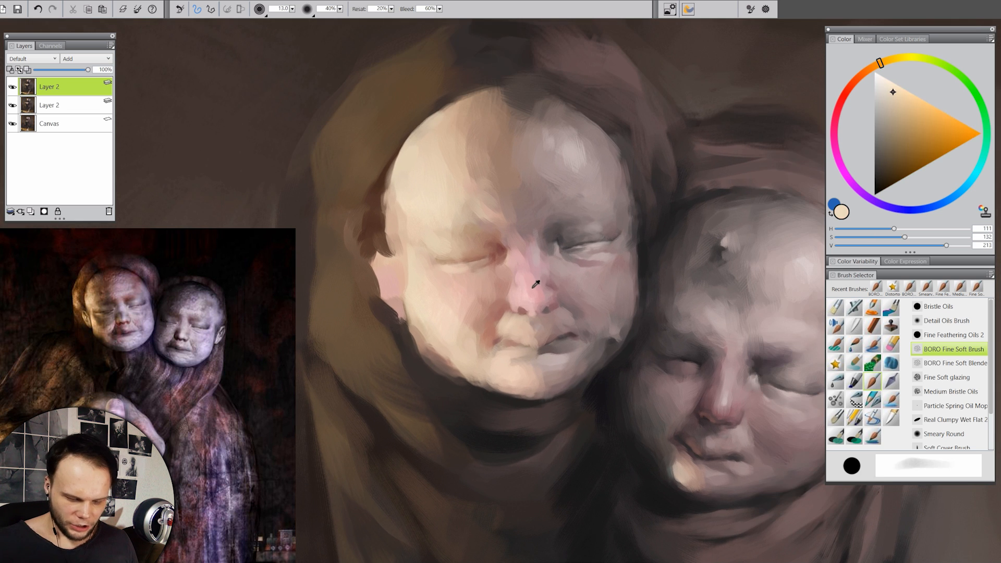
{"action": "left_click", "coordinate": [536, 284], "text": "alt"}
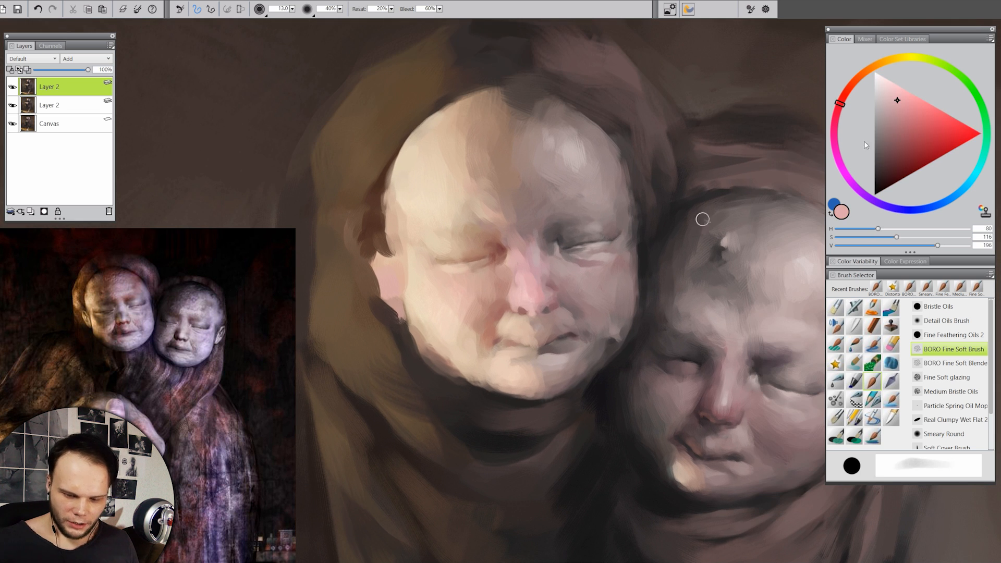
{"action": "left_click", "coordinate": [897, 109]}
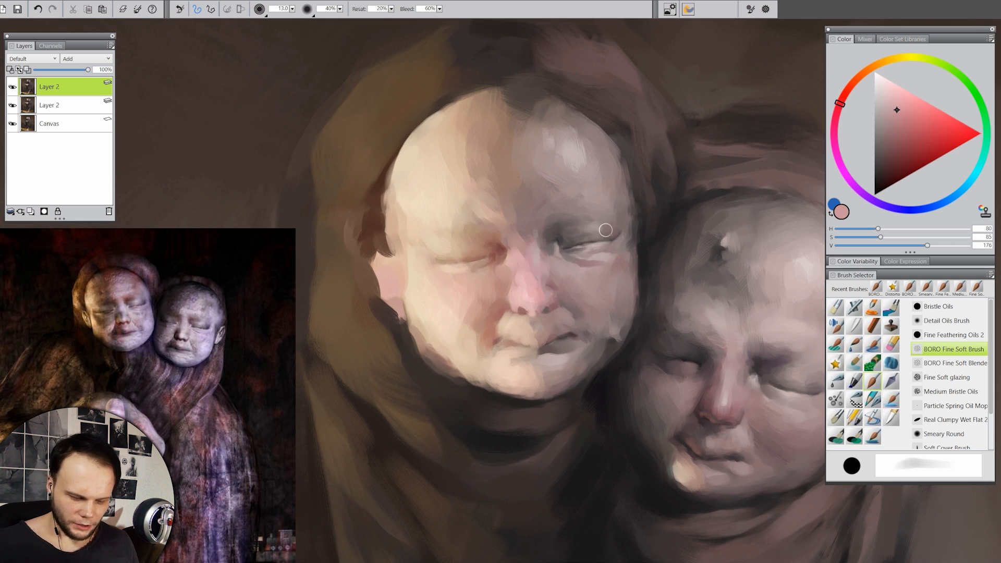
{"action": "left_click_drag", "start_coordinate": [530, 286], "coordinate": [538, 285]}
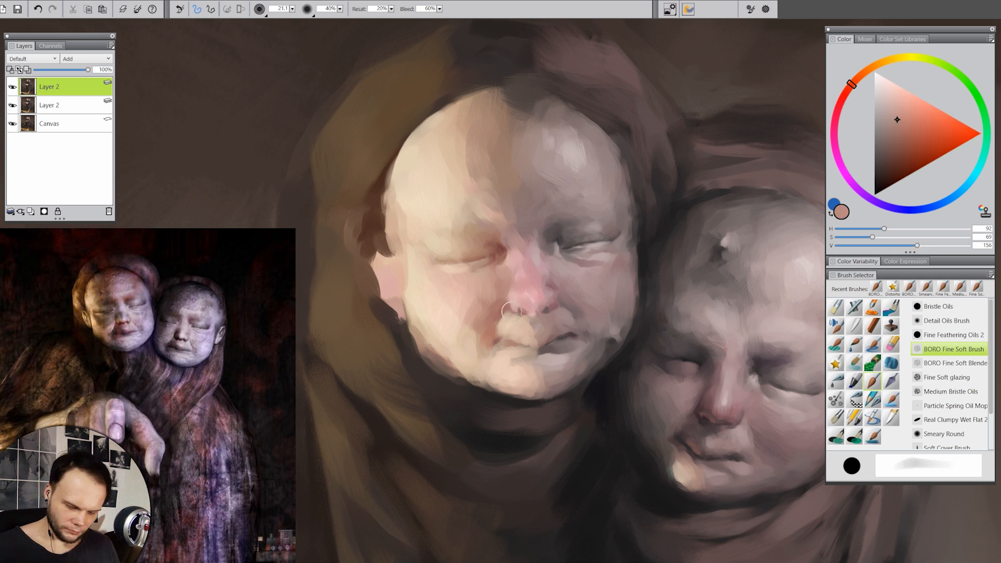
{"action": "left_click", "coordinate": [545, 312], "text": "alt"}
{"action": "left_click_drag", "start_coordinate": [538, 308], "coordinate": [544, 315]}
- Refine the inner corners of the left figure's closed eyes with tones sampled from each eye
{"action": "left_click", "coordinate": [557, 242], "text": "alt"}
{"action": "left_click_drag", "start_coordinate": [555, 239], "coordinate": [553, 243]}
{"action": "left_click", "coordinate": [504, 259], "text": "alt"}
{"action": "left_click_drag", "start_coordinate": [509, 248], "coordinate": [507, 270]}
- Blend sampled nose tones down through the left figure's upper lip and mouth, and retouch the chin's lower edge
{"action": "left_click", "coordinate": [530, 298], "text": "alt"}
{"action": "mouse_move", "coordinate": [532, 305]}
{"action": "left_mouse_down"}
{"action": "mouse_move", "coordinate": [546, 311]}
{"action": "mouse_move", "coordinate": [522, 312]}
{"action": "mouse_move", "coordinate": [550, 333]}
{"action": "mouse_move", "coordinate": [544, 352]}
{"action": "left_mouse_up"}
{"action": "left_click", "coordinate": [542, 315], "text": "alt"}
{"action": "left_click_drag", "start_coordinate": [537, 395], "coordinate": [550, 397]}
- Rework the hood edge around the left figure's ear and the hood shadow beneath the jaw with sampled tones
{"action": "left_click", "coordinate": [400, 208], "text": "alt"}
{"action": "left_click_drag", "start_coordinate": [387, 191], "coordinate": [381, 288]}
{"action": "left_click", "coordinate": [417, 307], "text": "alt"}
{"action": "left_click", "coordinate": [388, 365], "text": "alt"}
{"action": "mouse_move", "coordinate": [399, 336]}
{"action": "left_mouse_down"}
{"action": "mouse_move", "coordinate": [482, 432]}
{"action": "mouse_move", "coordinate": [514, 440]}
{"action": "left_mouse_up"}
{"action": "left_click_drag", "start_coordinate": [417, 342], "coordinate": [459, 380]}
- Refine the left figure's temple, cheek and jaw contour with a sampled light skin tone
{"action": "left_click", "coordinate": [412, 245], "text": "alt"}
{"action": "left_click_drag", "start_coordinate": [389, 198], "coordinate": [399, 253]}
{"action": "mouse_move", "coordinate": [387, 263]}
{"action": "left_mouse_down"}
{"action": "mouse_move", "coordinate": [391, 298]}
{"action": "mouse_move", "coordinate": [435, 364]}
{"action": "left_mouse_up"}
{"action": "left_click", "coordinate": [411, 273], "text": "alt"}
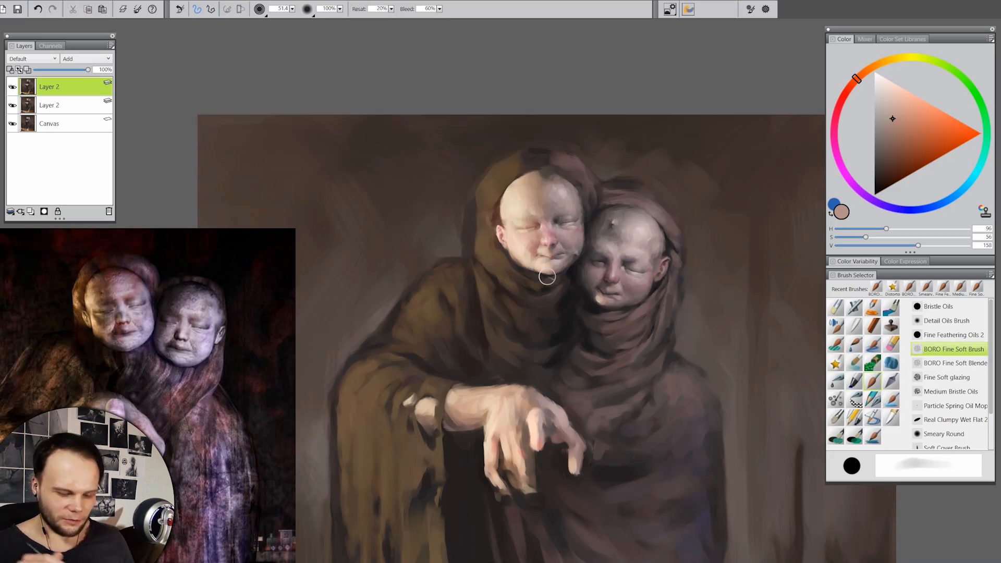
- Sample the muted skin tone between the left figure's brows with a 51.4 brush
{"action": "left_click", "coordinate": [544, 208], "text": "alt"}
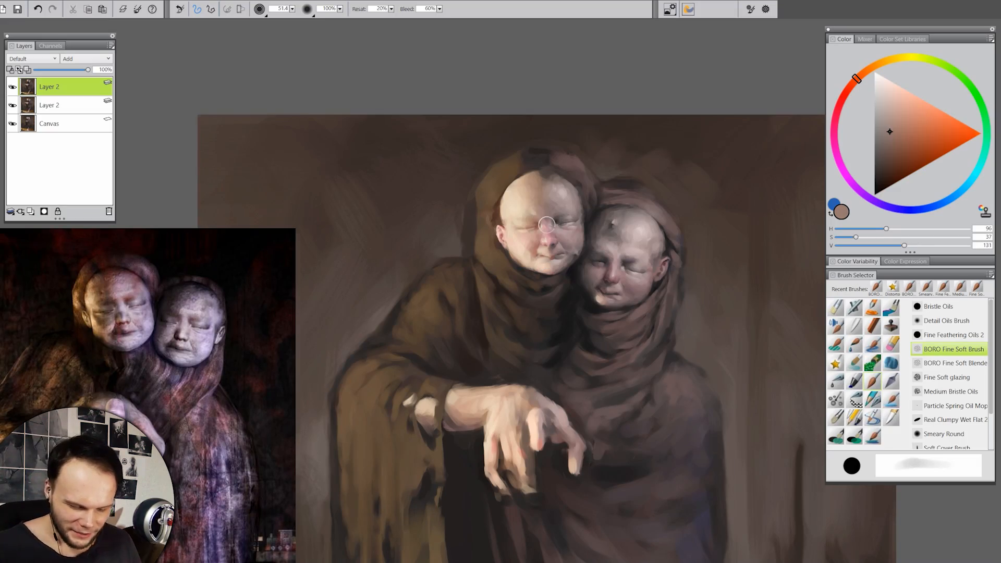